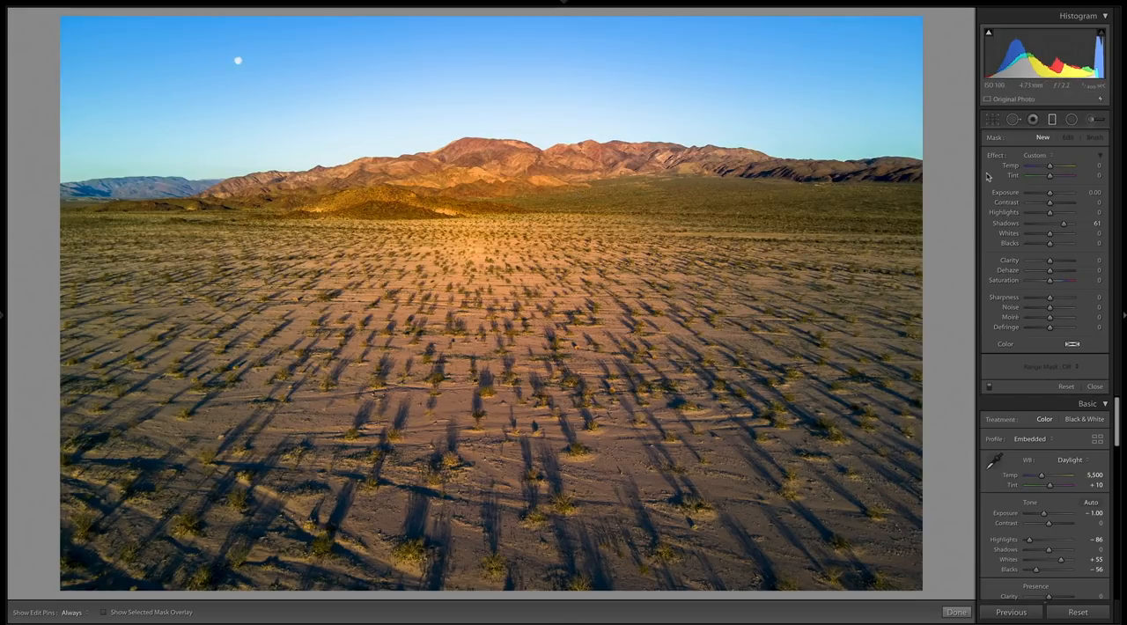
- Reopen the Graduated Filter tool and reset all of its effect sliders to zero
click(1051, 122)
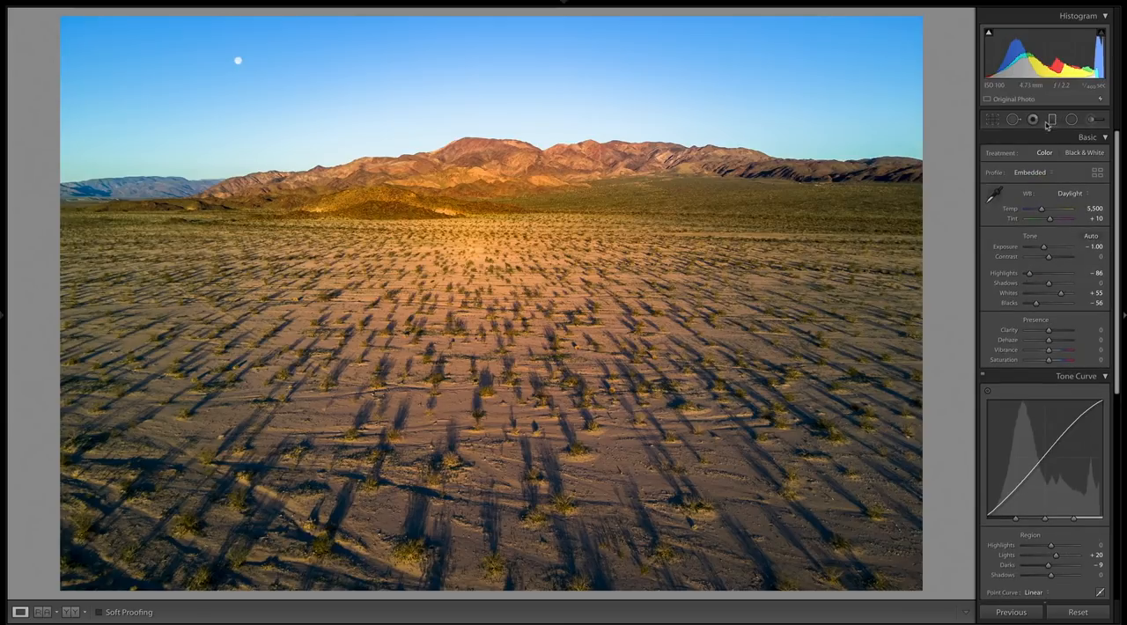
click(1053, 121)
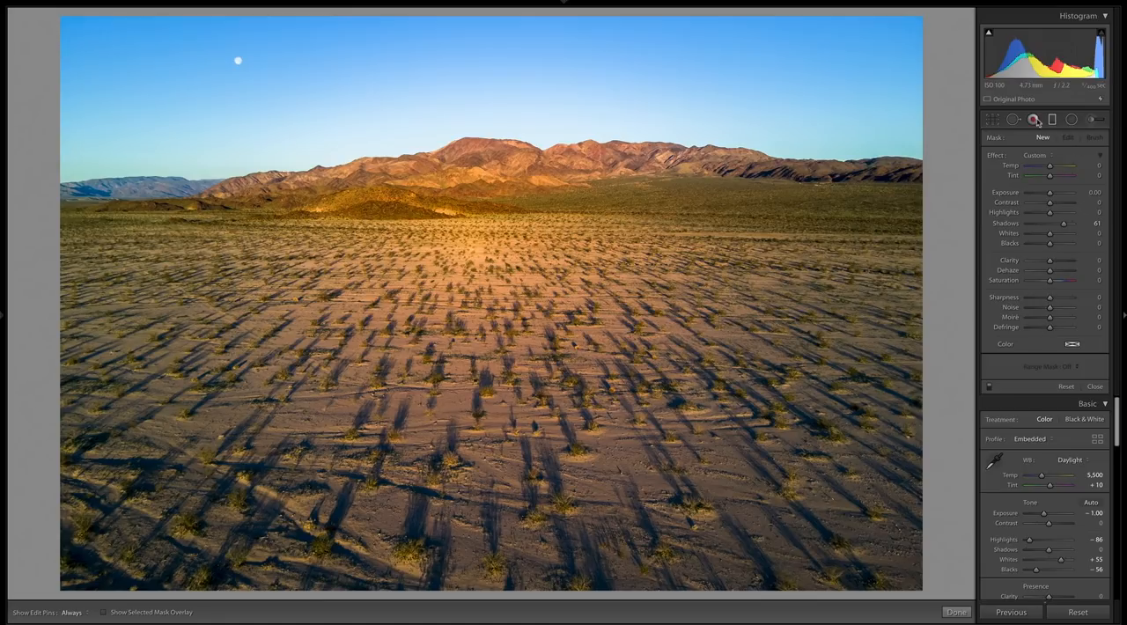
double_click(997, 157)
drag(1050, 234, 1002, 250)
drag(1050, 193, 1022, 192)
double_click(1008, 193)
double_click(997, 157)
- Add a graduated filter from the sky down across the mountains and adjust its lower edge with the mask overlay shown
drag(537, 115, 539, 225)
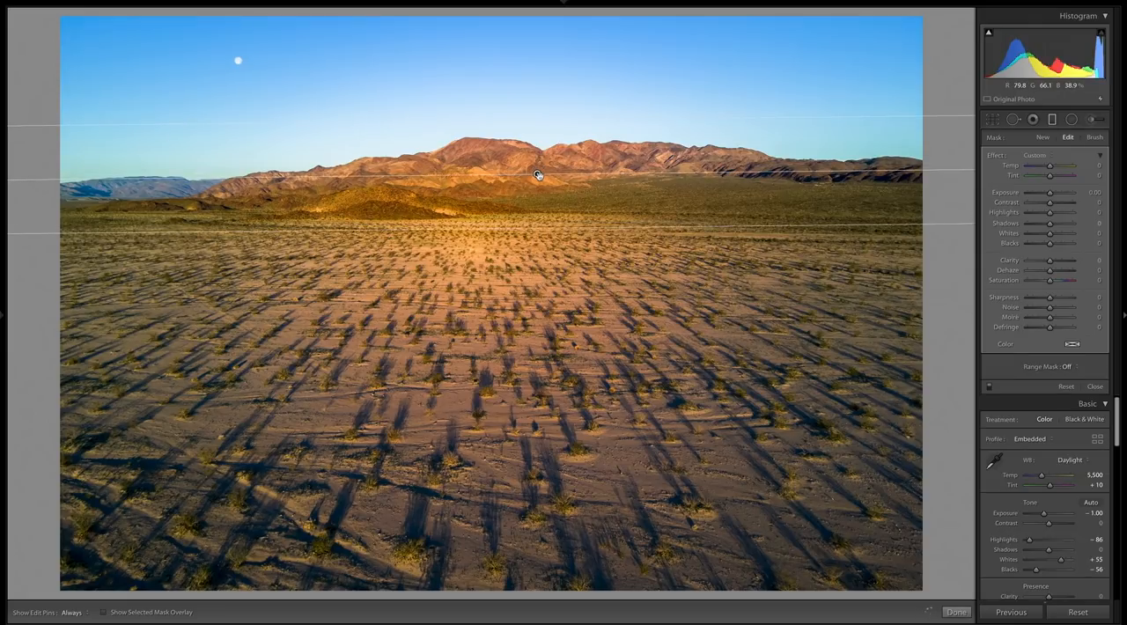
key(o)
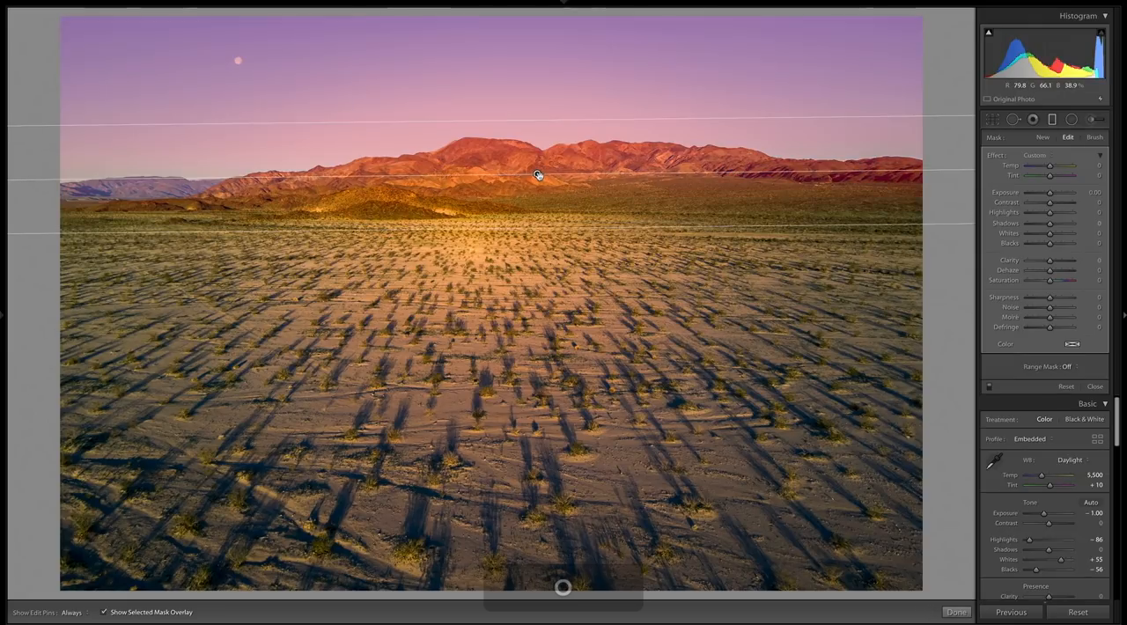
drag(539, 232, 539, 263)
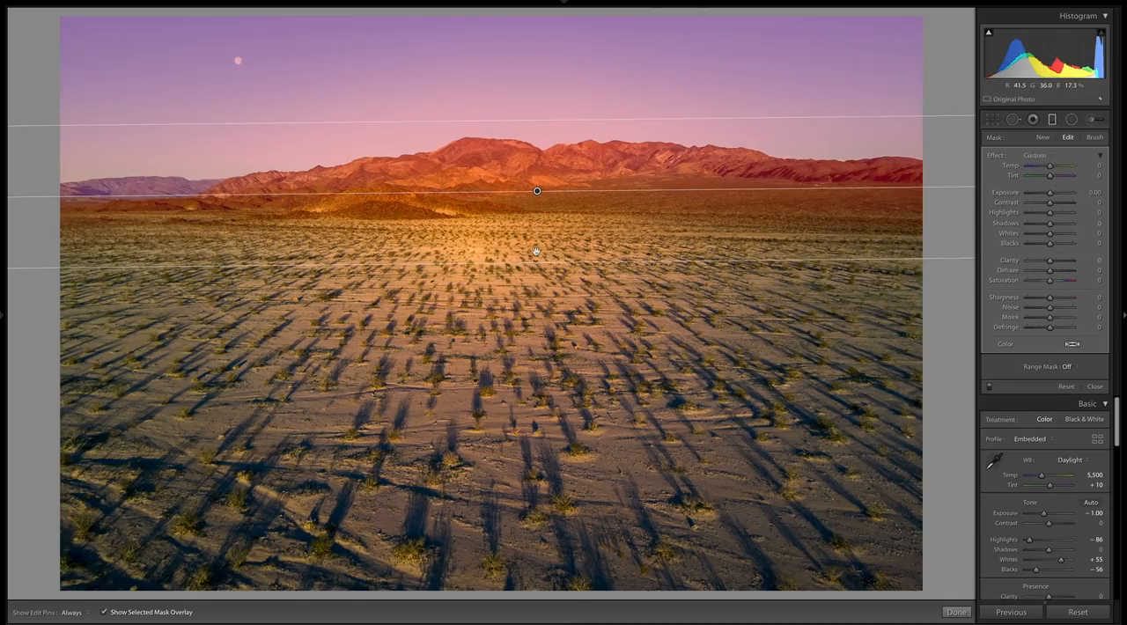
drag(560, 262, 537, 407)
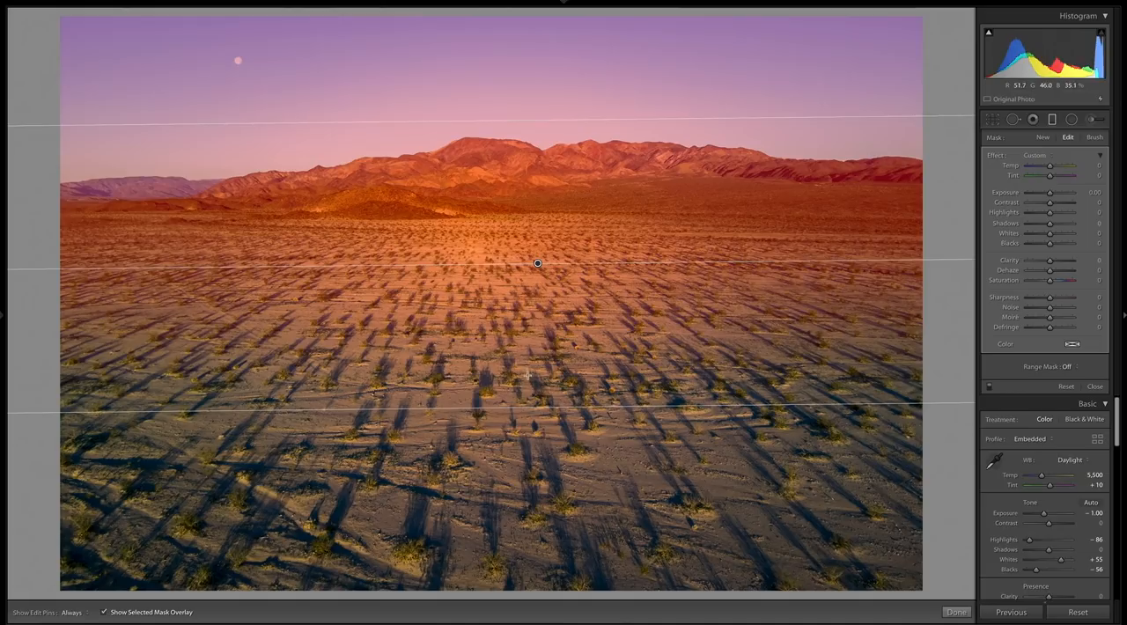
drag(534, 399, 533, 240)
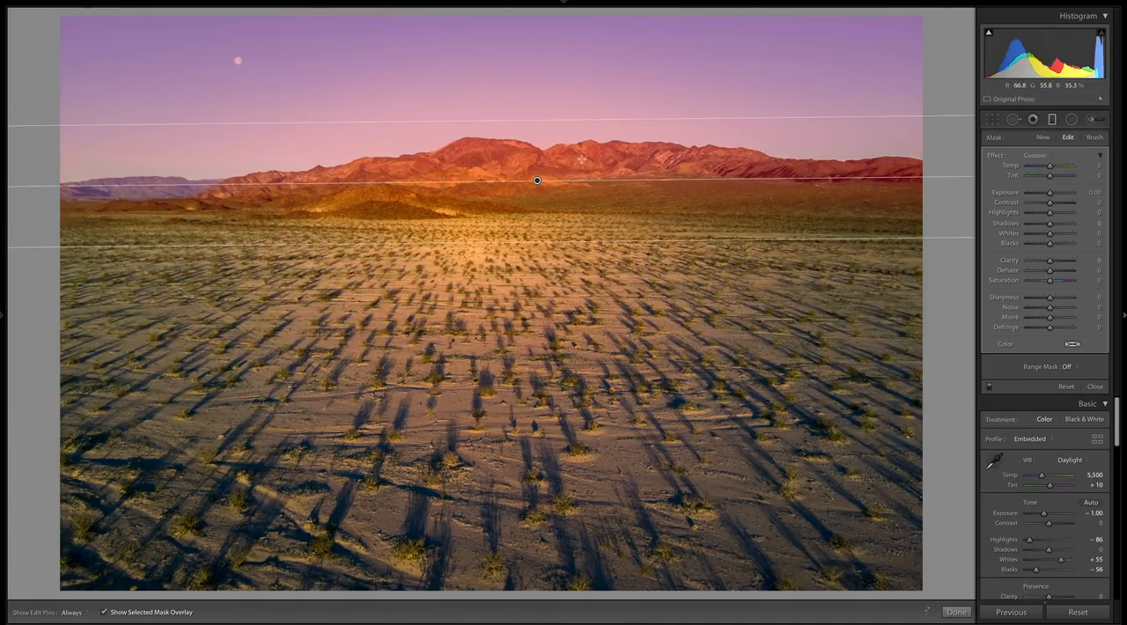
- Move the gradient's centre up onto the mountain ridge, fine-tune its transition width and hide the mask overlay
drag(537, 180, 545, 148)
drag(546, 209, 546, 227)
drag(547, 157, 549, 146)
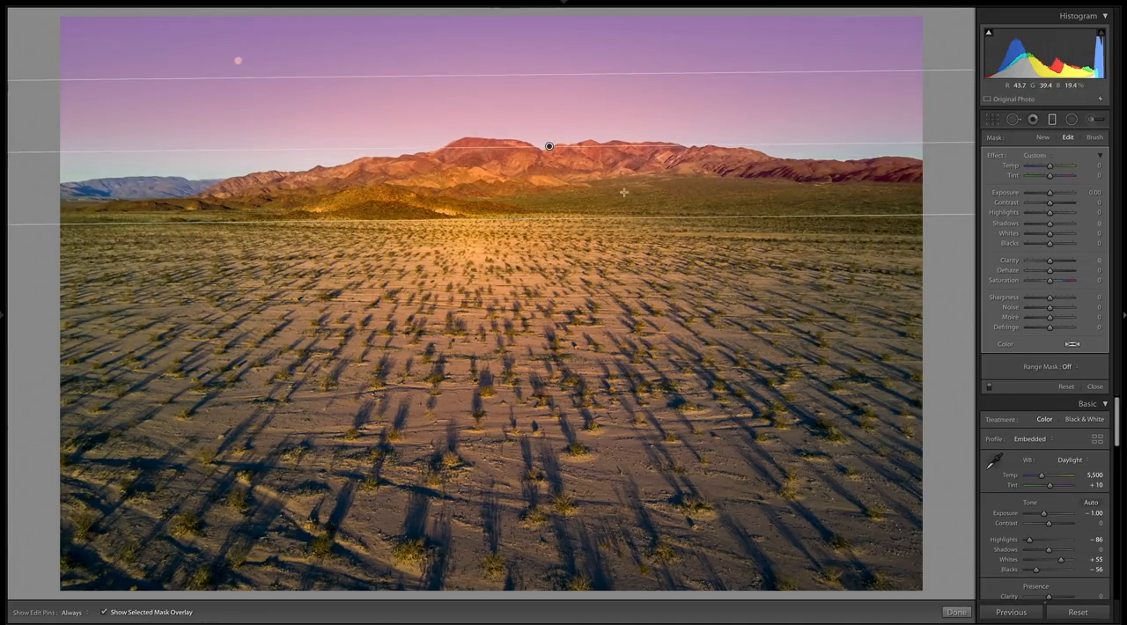
key(o)
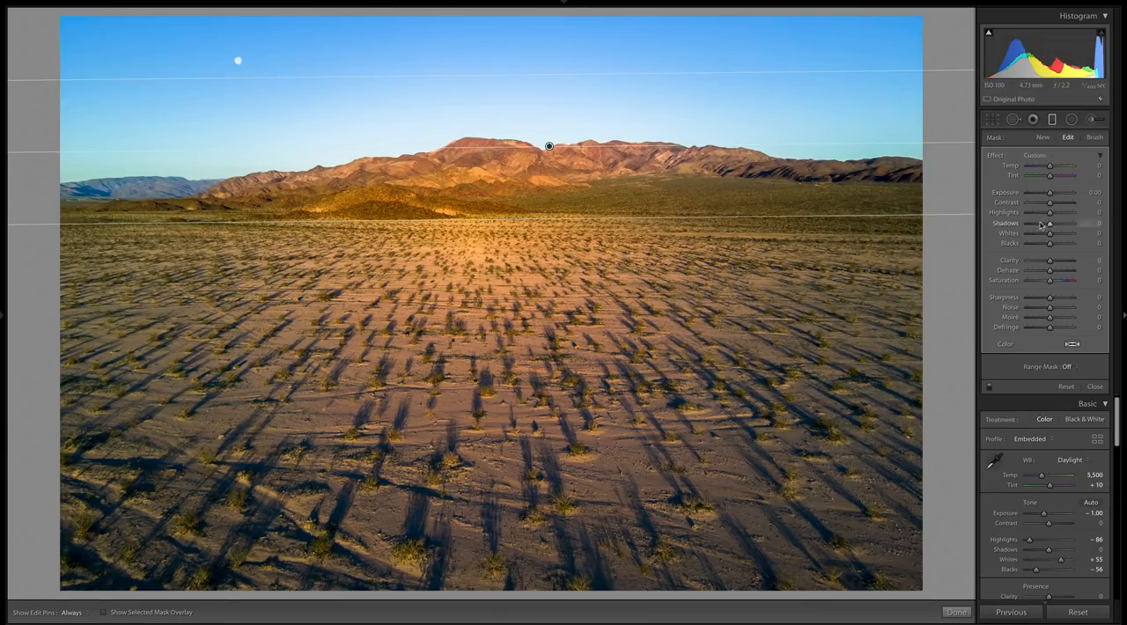
- Set the graduated filter's Highlights to −87 and Temp to −40, checking the mask overlay's coverage of the mountains
mouse_move(1050, 214)
mouse_down()
mouse_move(1014, 218)
mouse_move(1031, 214)
mouse_up()
drag(1050, 165, 1062, 176)
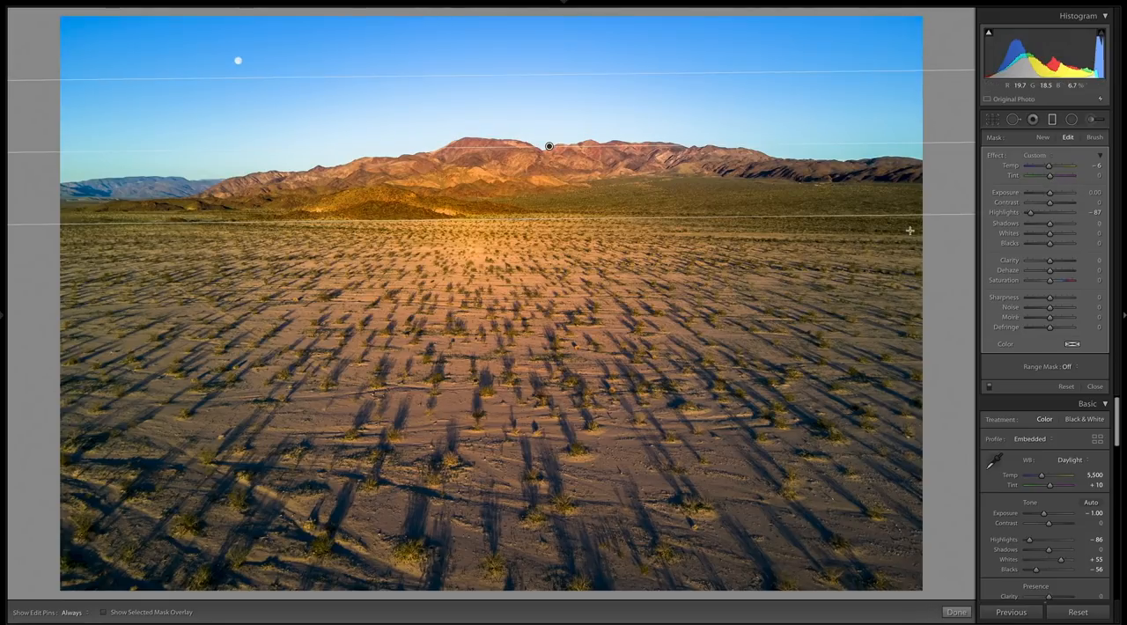
key(o)
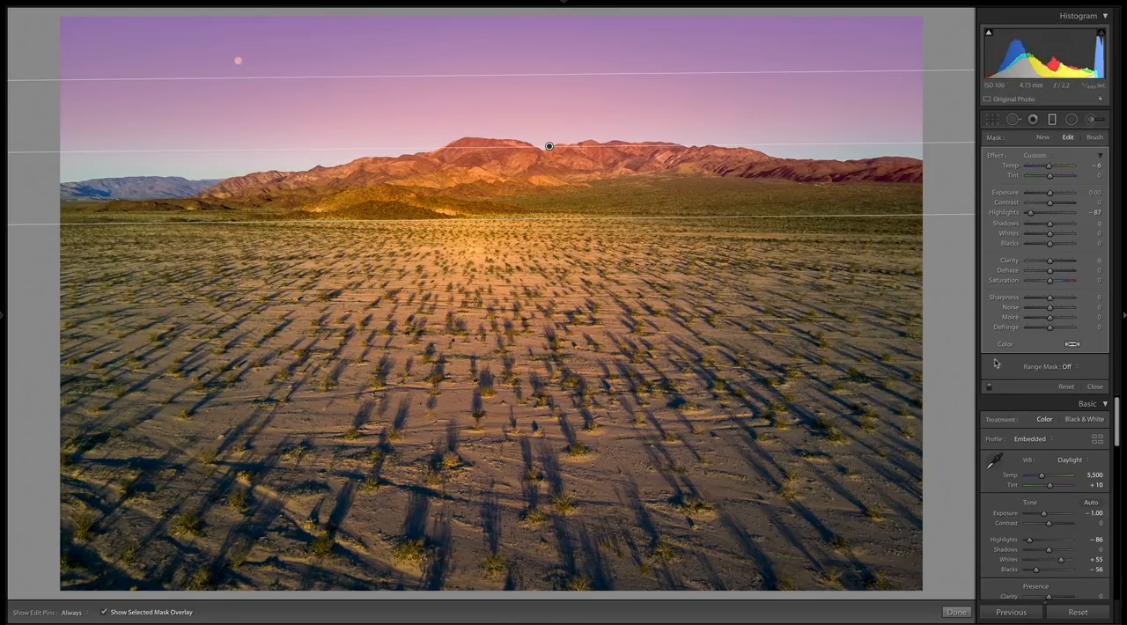
click(1089, 364)
click(1013, 361)
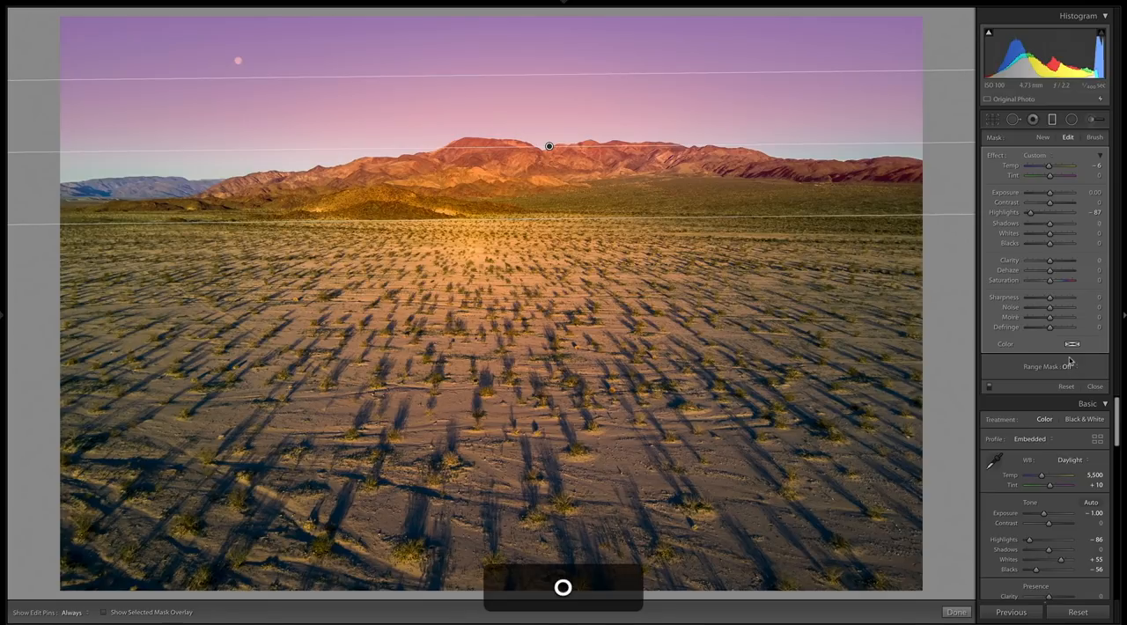
key(o)
drag(1049, 165, 1047, 175)
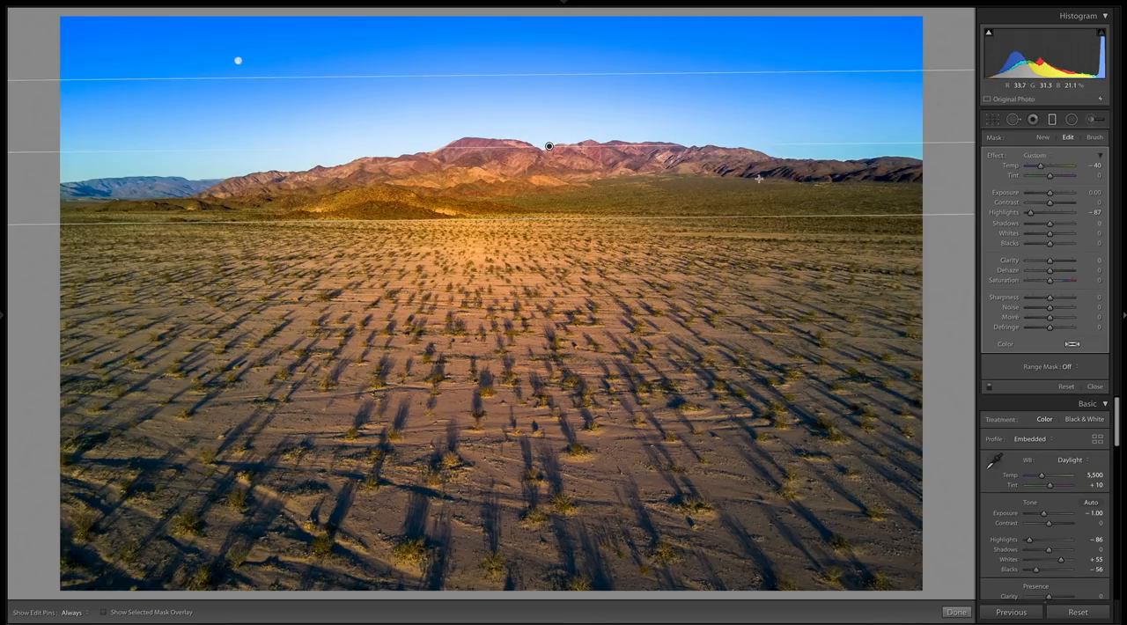
- Apply a Color range mask to the graduated filter and sample an area of the blue sky
click(1067, 367)
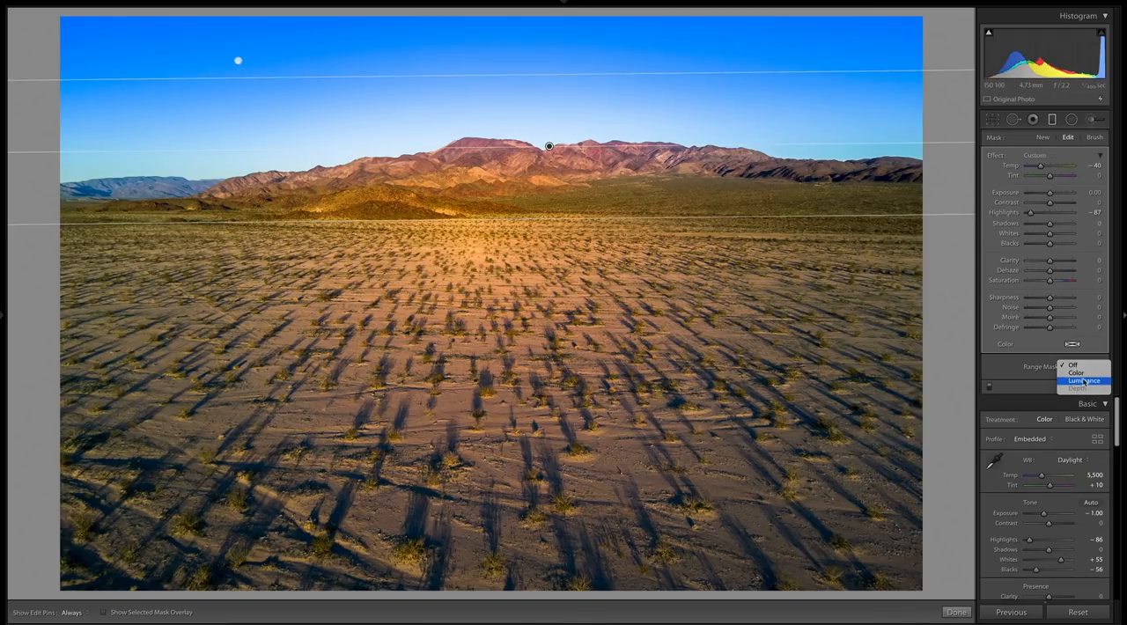
click(1082, 373)
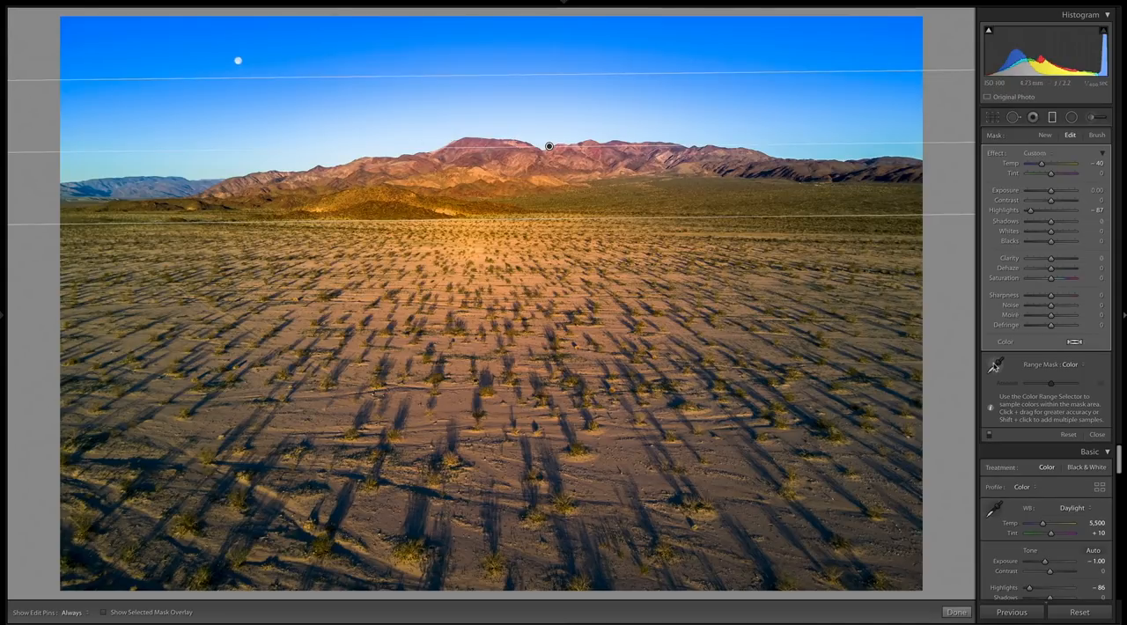
click(998, 368)
drag(768, 47, 821, 147)
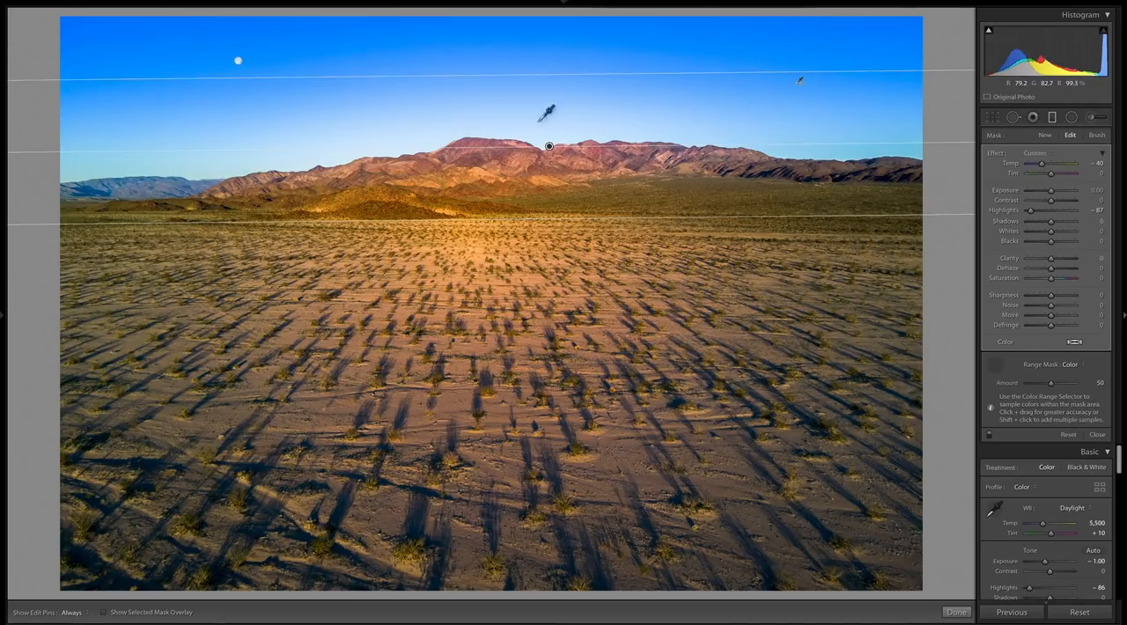
- Resample the sky colours with the mask overlay shown, covering the whole height of the sky, and hide the overlay again
key(o)
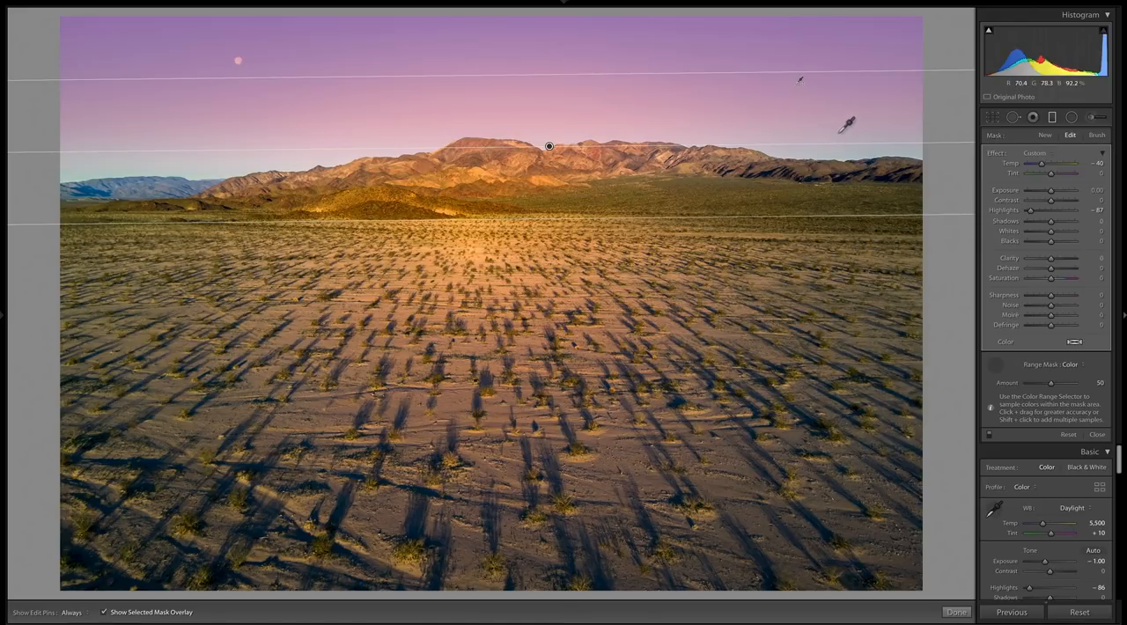
key(super)
drag(841, 134, 860, 153)
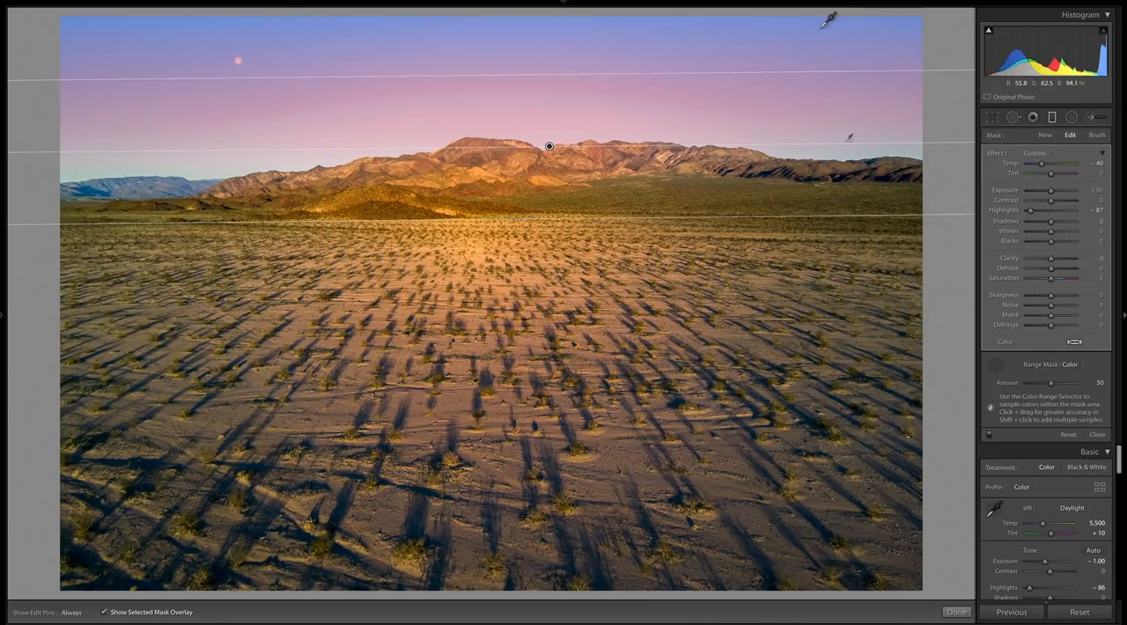
drag(815, 17, 853, 152)
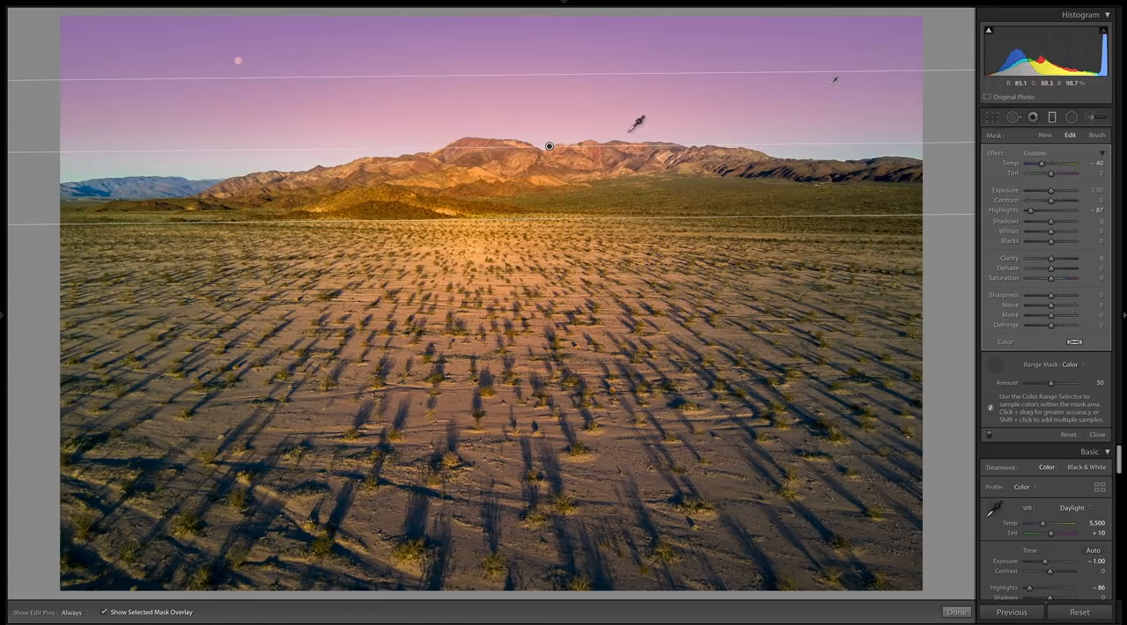
key(o)
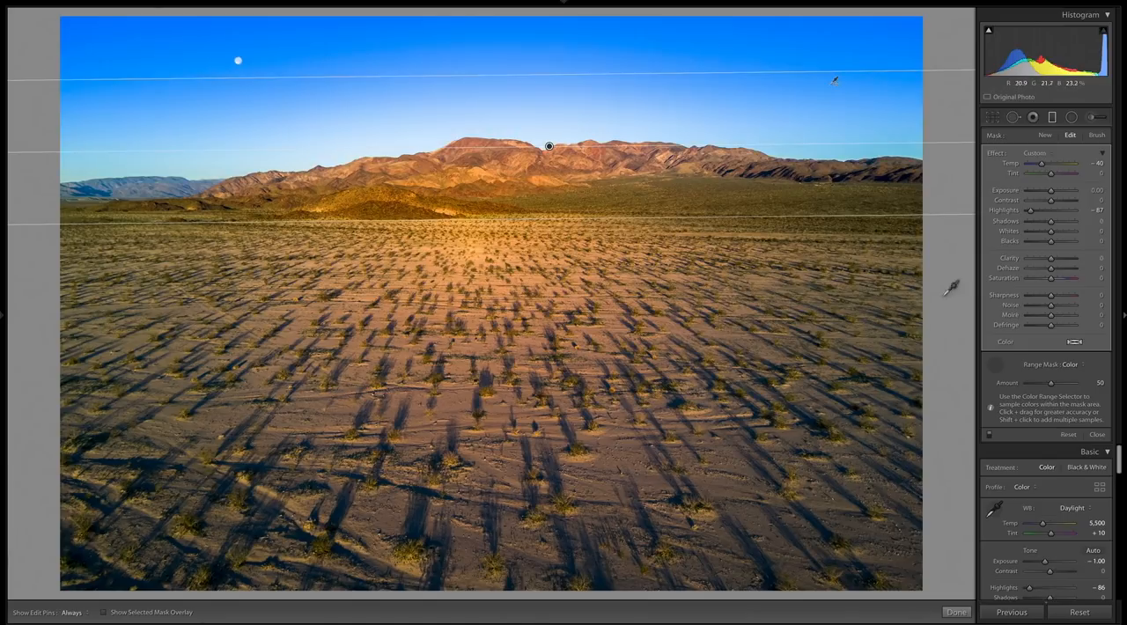
- Set the sky filter's Temp to −30 and Highlights to −69, and check the photo with the side controls hidden
drag(1044, 166, 1047, 165)
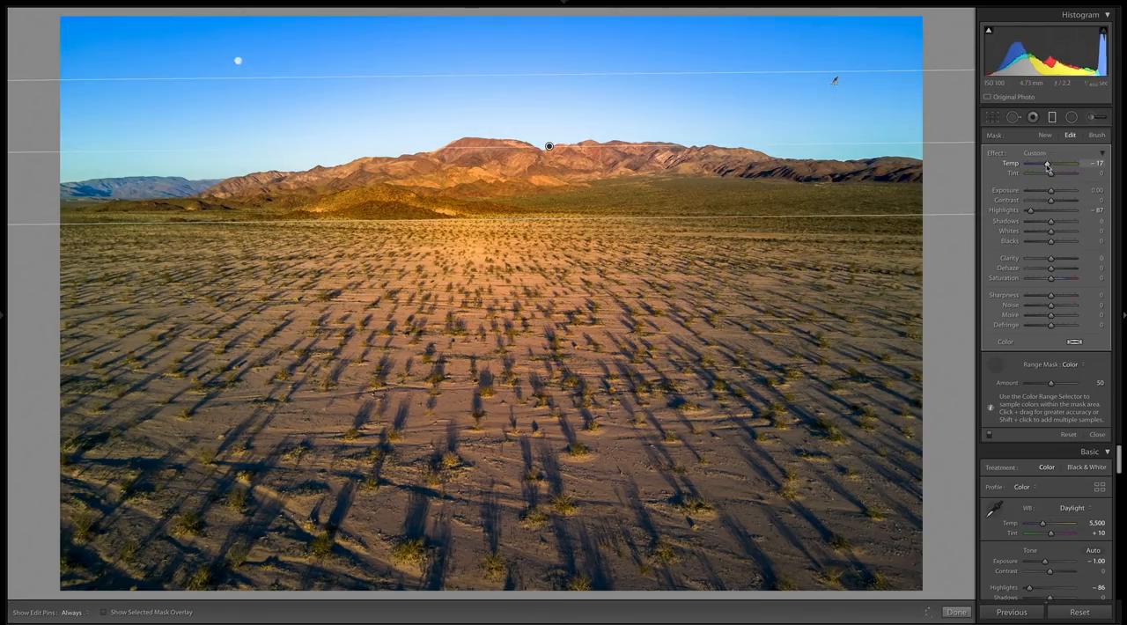
drag(1031, 213, 1036, 213)
drag(1047, 165, 1045, 168)
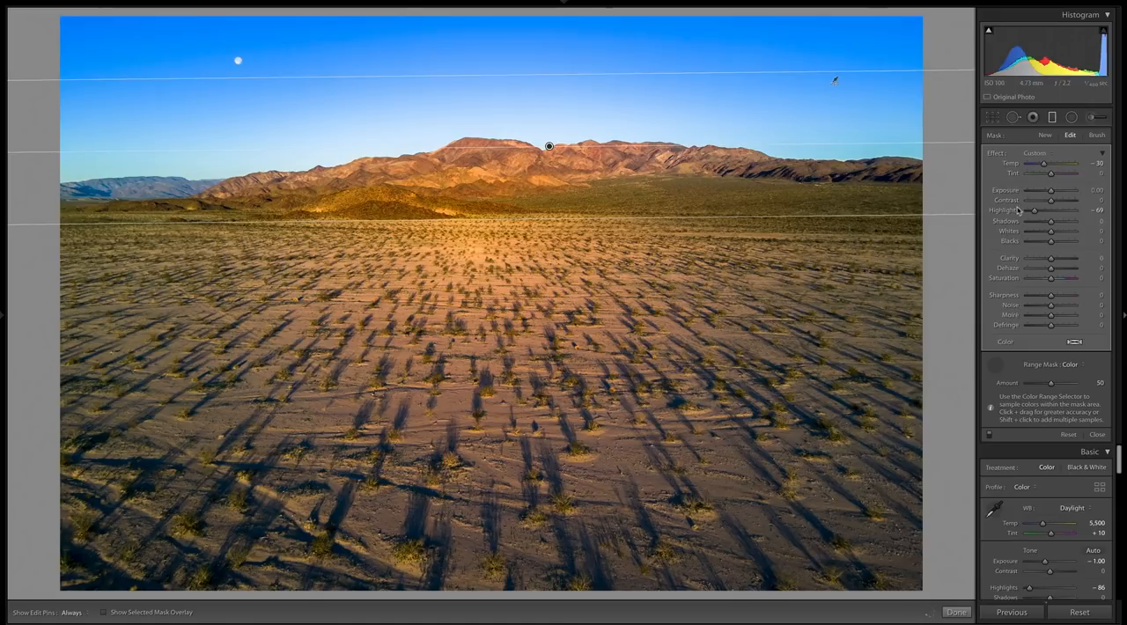
key(Tab)
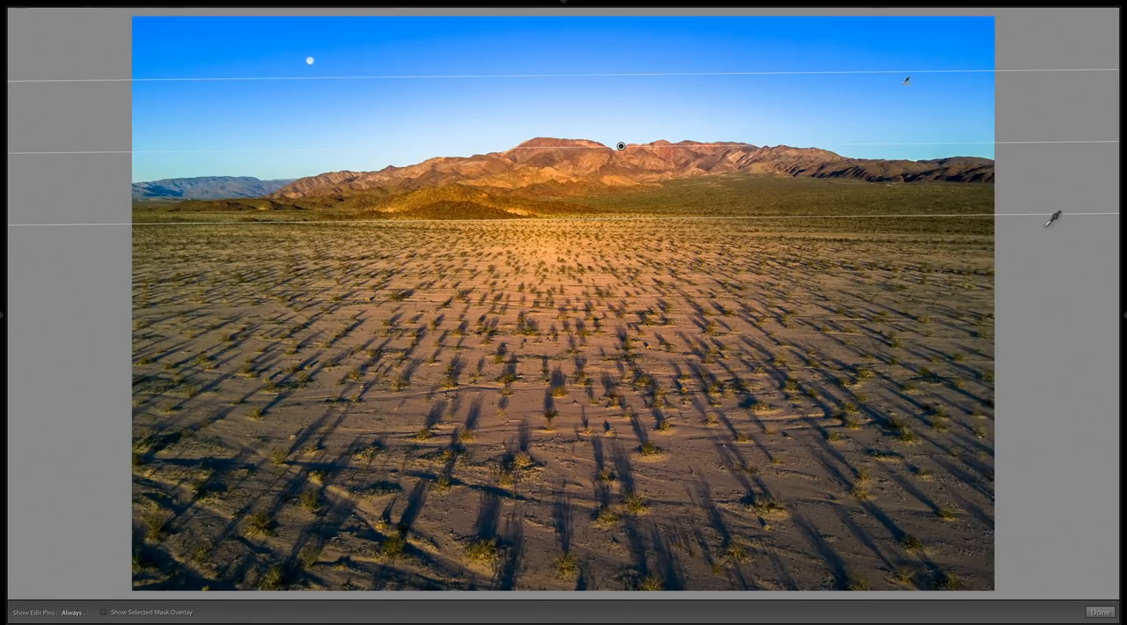
click(1123, 317)
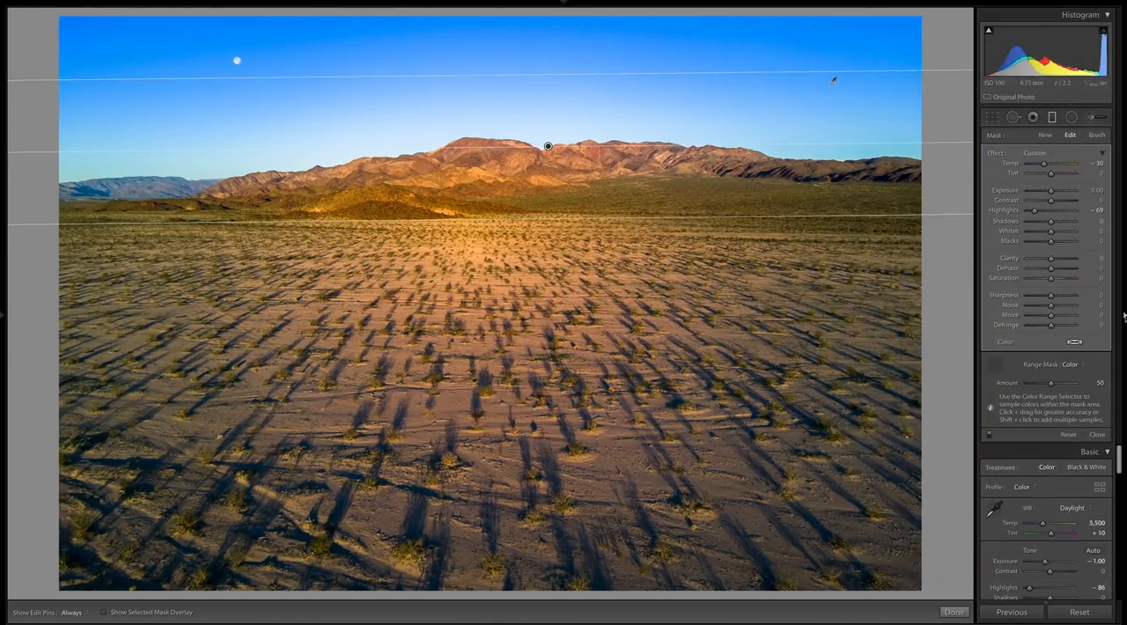
- Switch the range mask to Luminance and sample a tall area of the sky down to the mountains
click(1082, 366)
click(1080, 376)
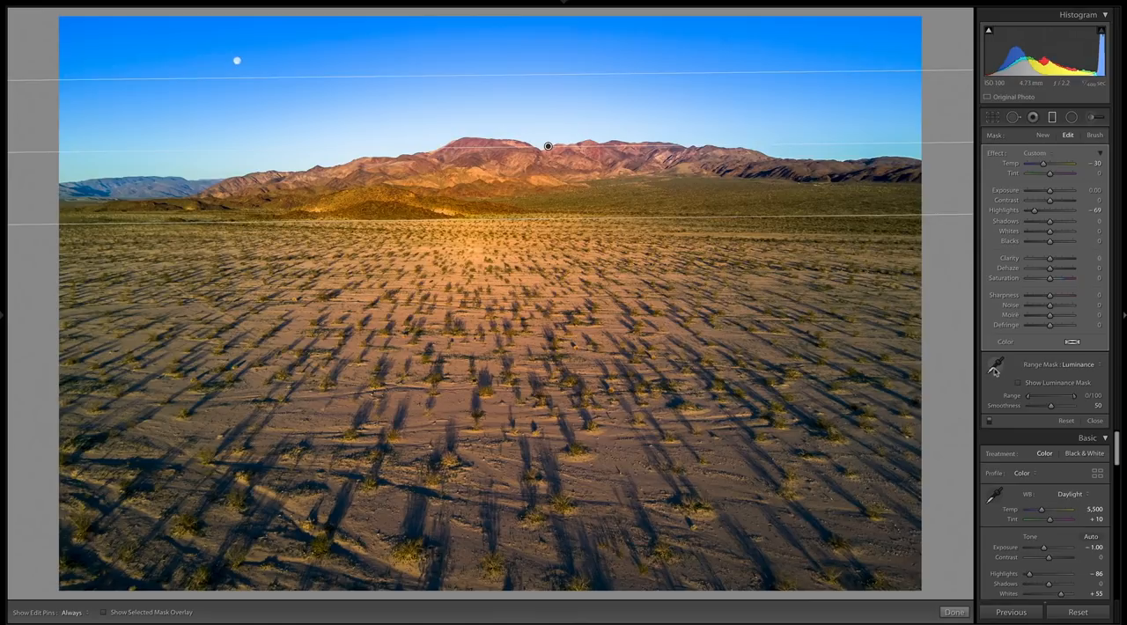
click(999, 361)
drag(809, 37, 838, 155)
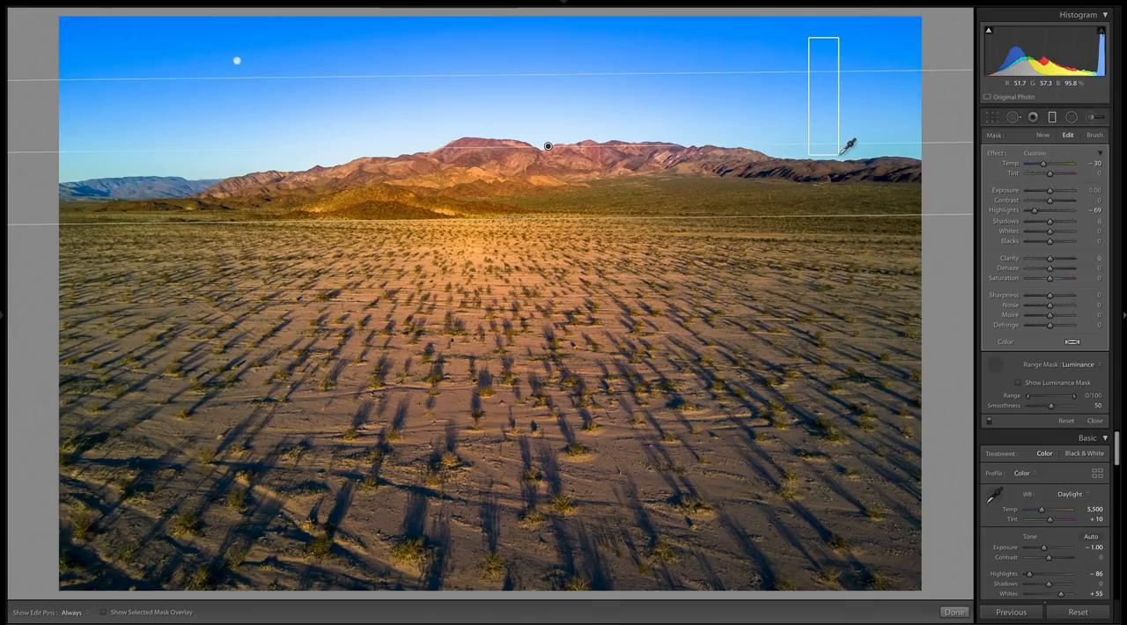
drag(839, 155, 839, 155)
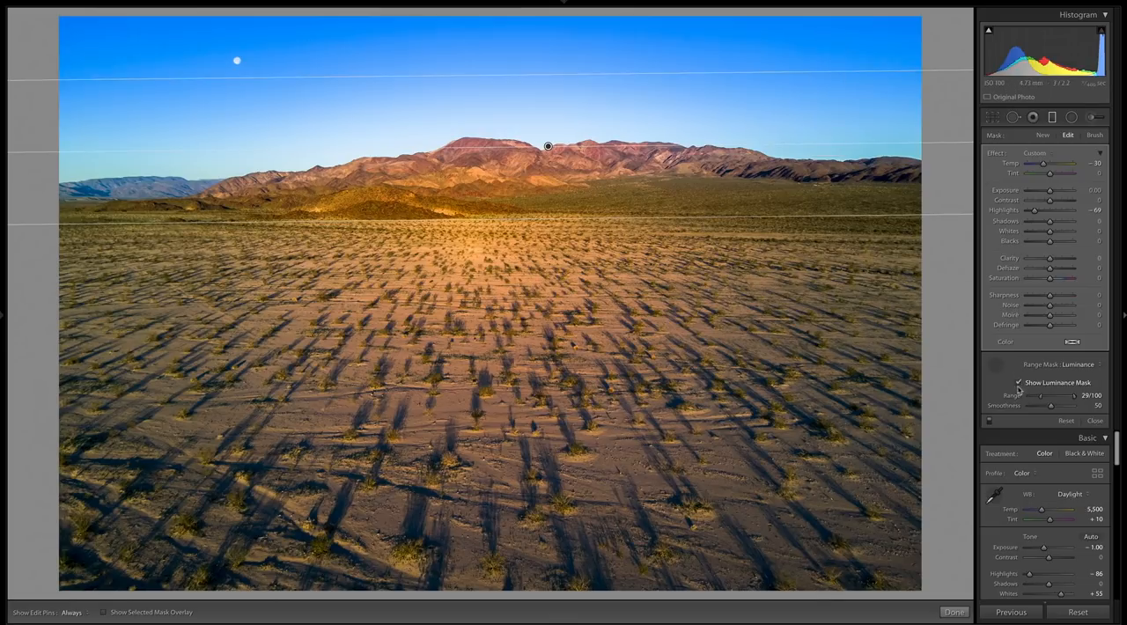
- Compare the black-and-white luminance mask view with the regular mask overlay over the sky and mountains
drag(1042, 396, 1037, 396)
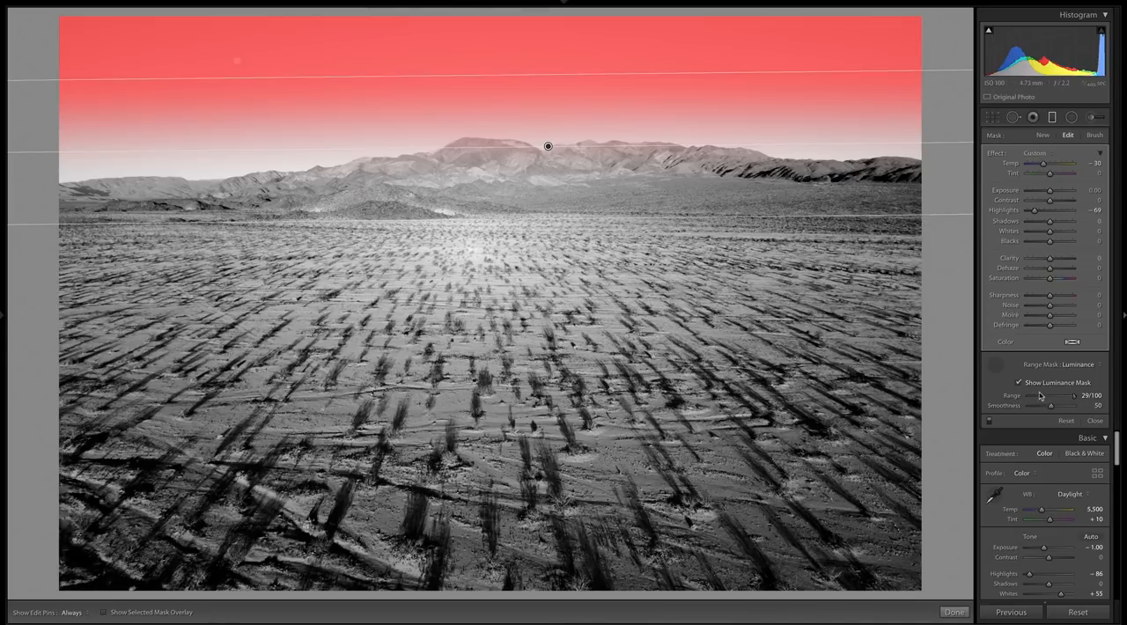
key(o)
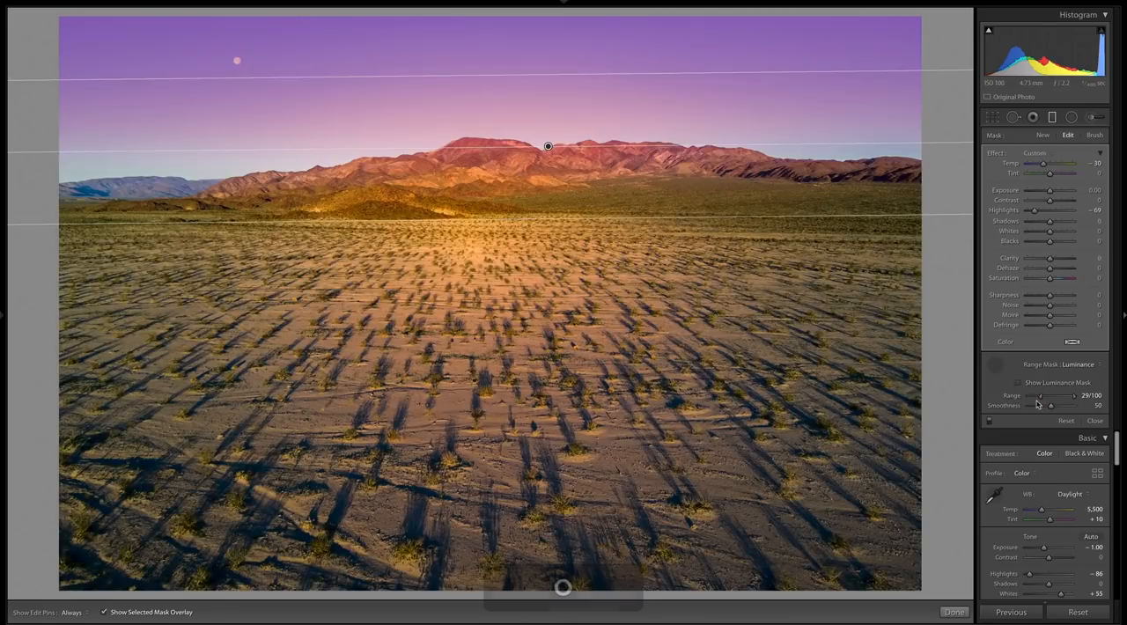
key(o)
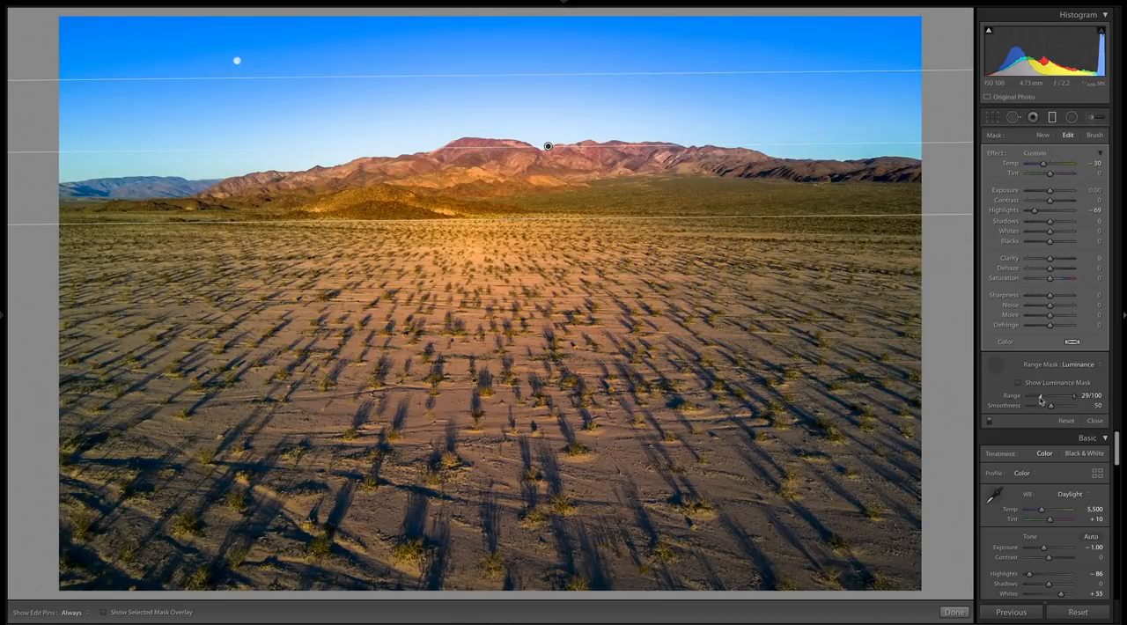
key(o)
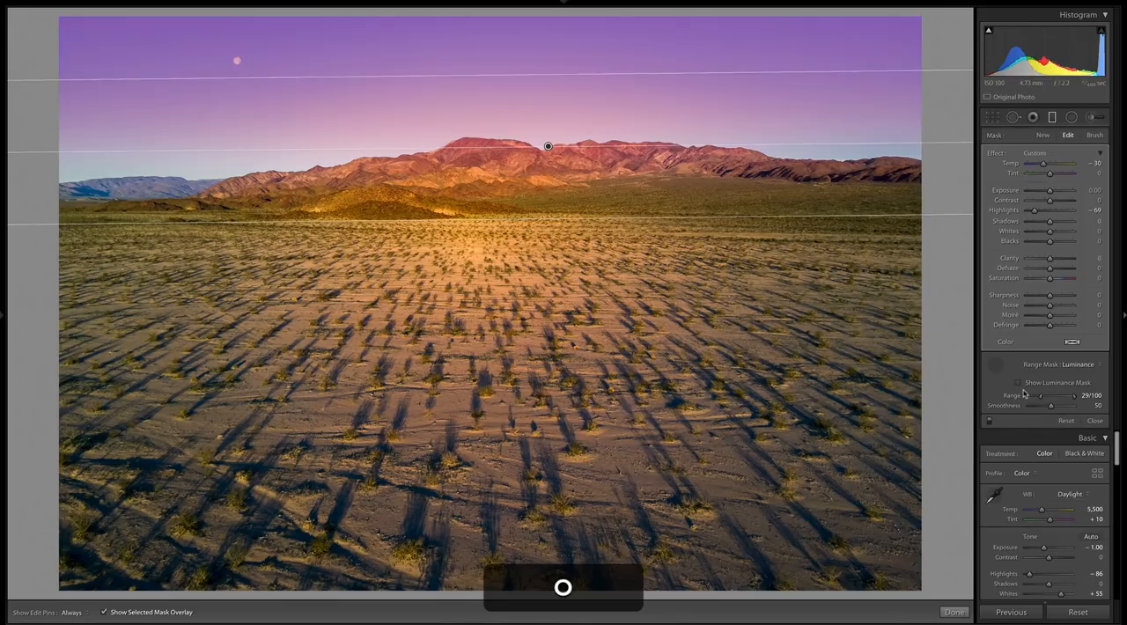
click(1019, 383)
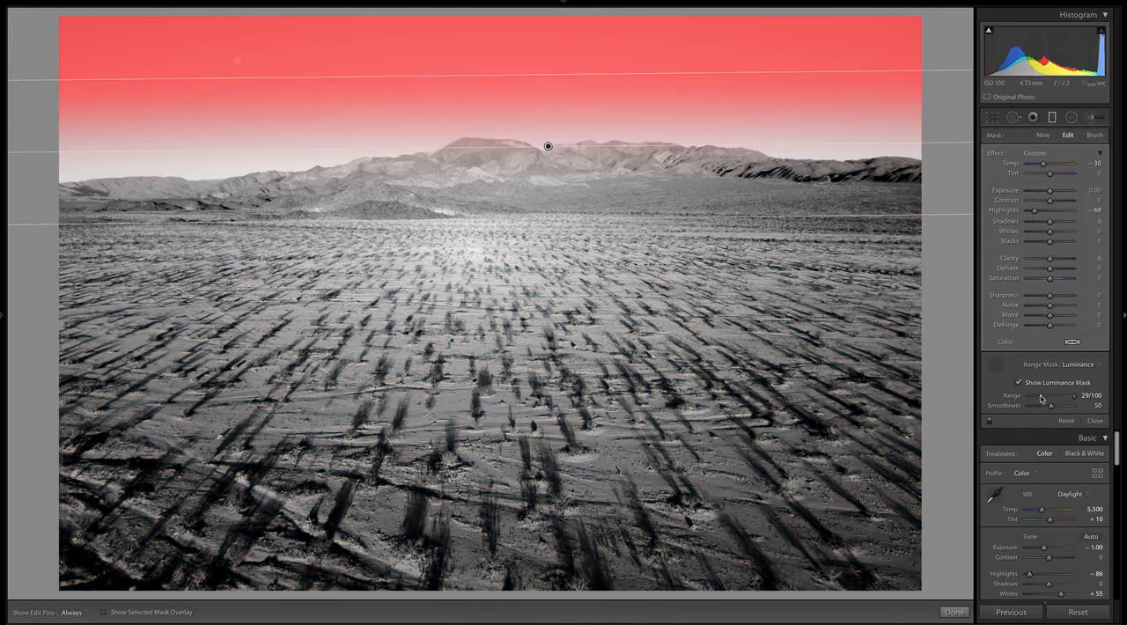
- Set the luminance mask's Range to 51/100 and its Smoothness to 60
drag(1050, 398, 1024, 399)
drag(1070, 399, 1041, 398)
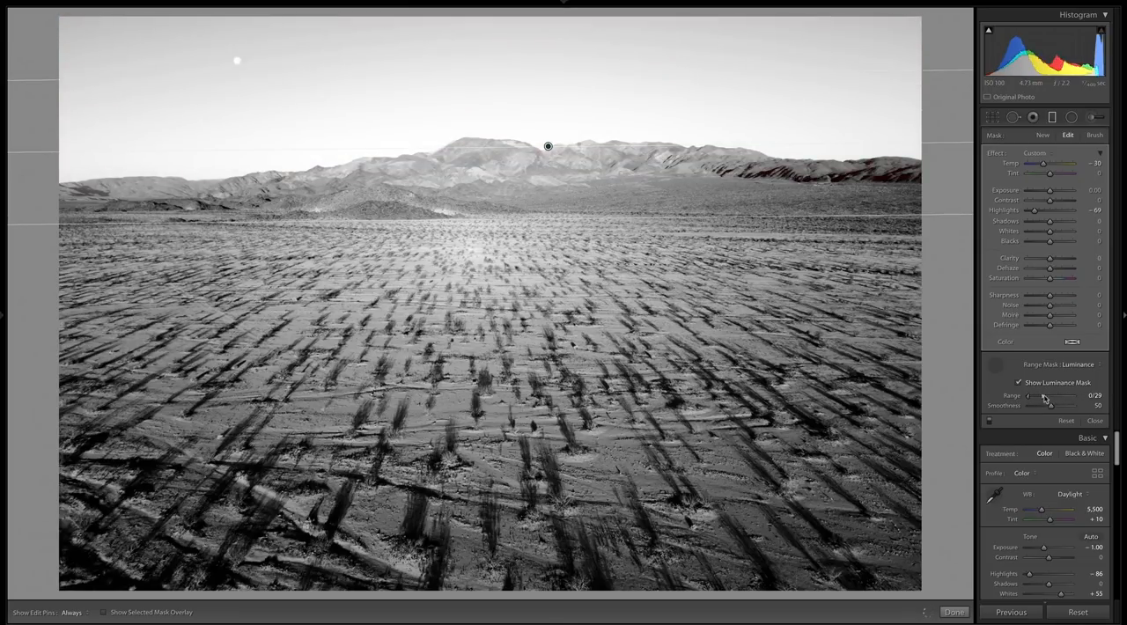
drag(1074, 401, 1050, 402)
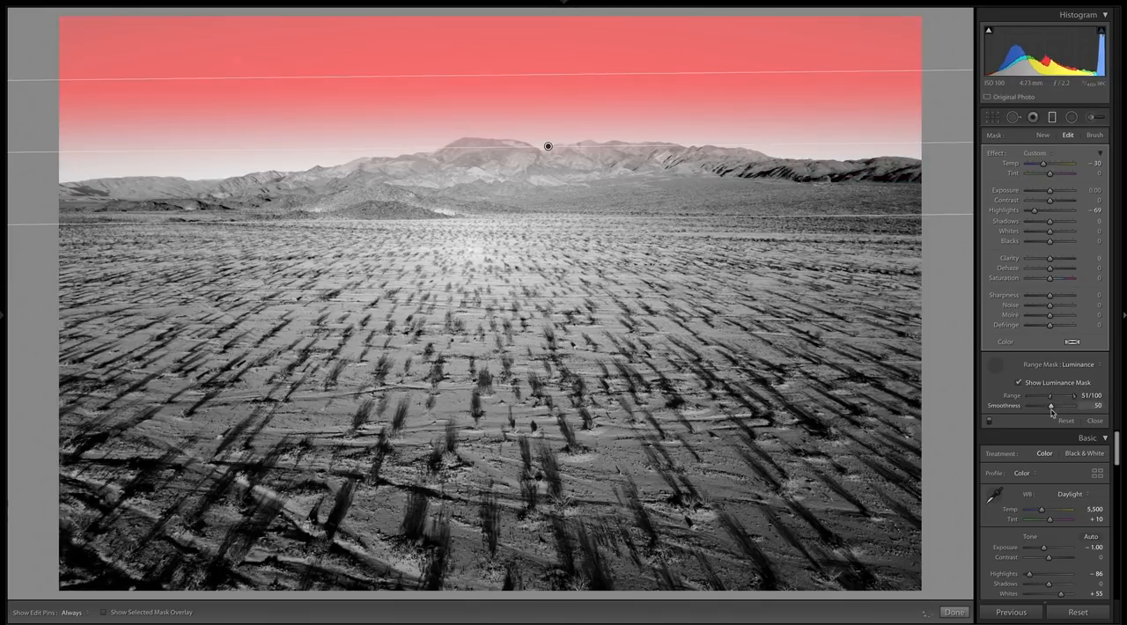
mouse_move(1057, 406)
mouse_down()
mouse_move(1067, 407)
mouse_move(1056, 406)
mouse_up()
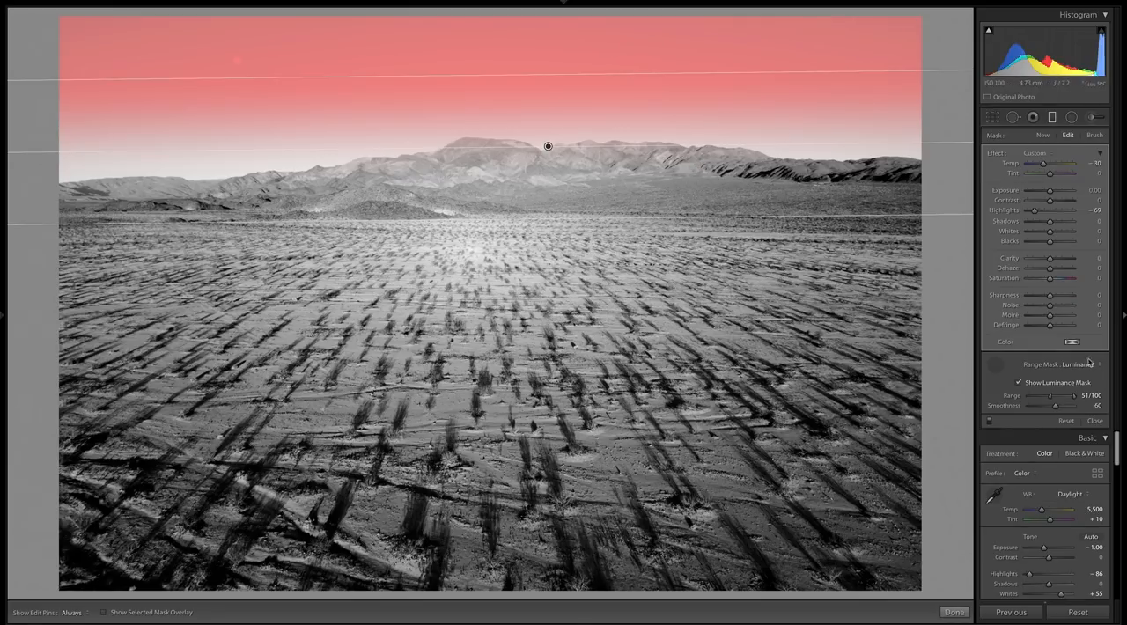
- Close the desert photo's graduated filter and open the vertical beach sunset photo from the filmstrip, reducing the filmstrip's height
click(1095, 421)
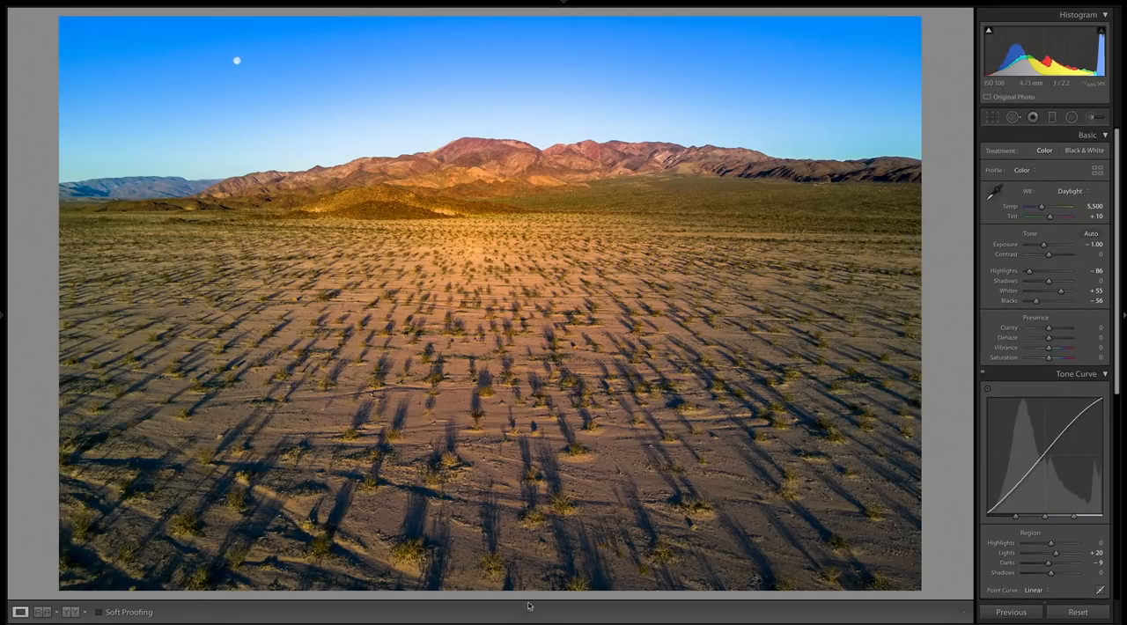
click(564, 620)
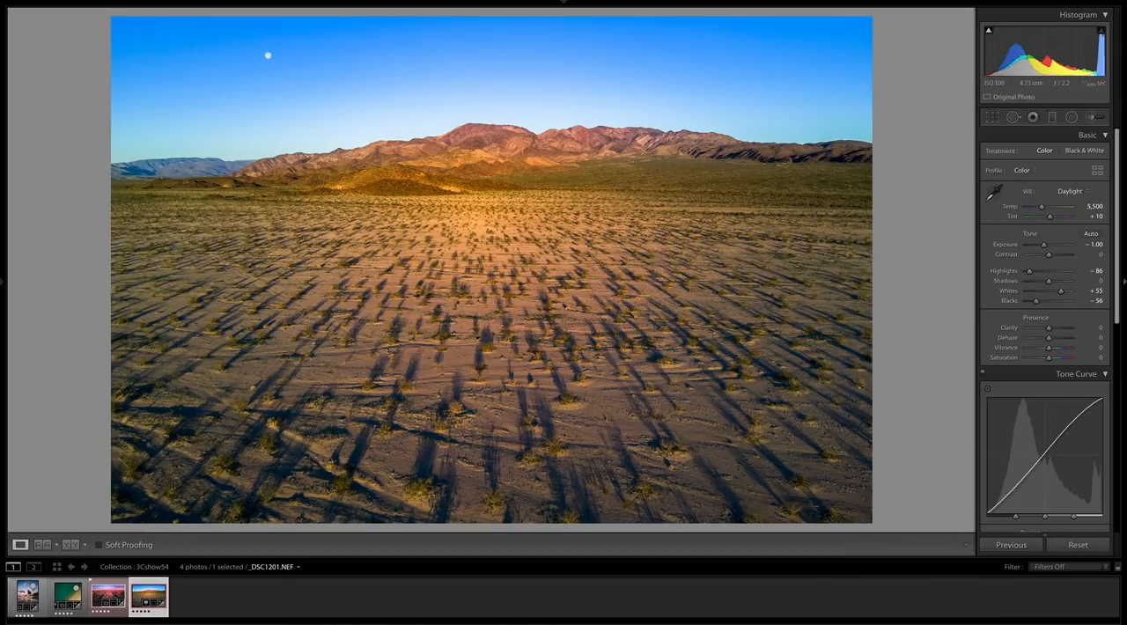
click(26, 598)
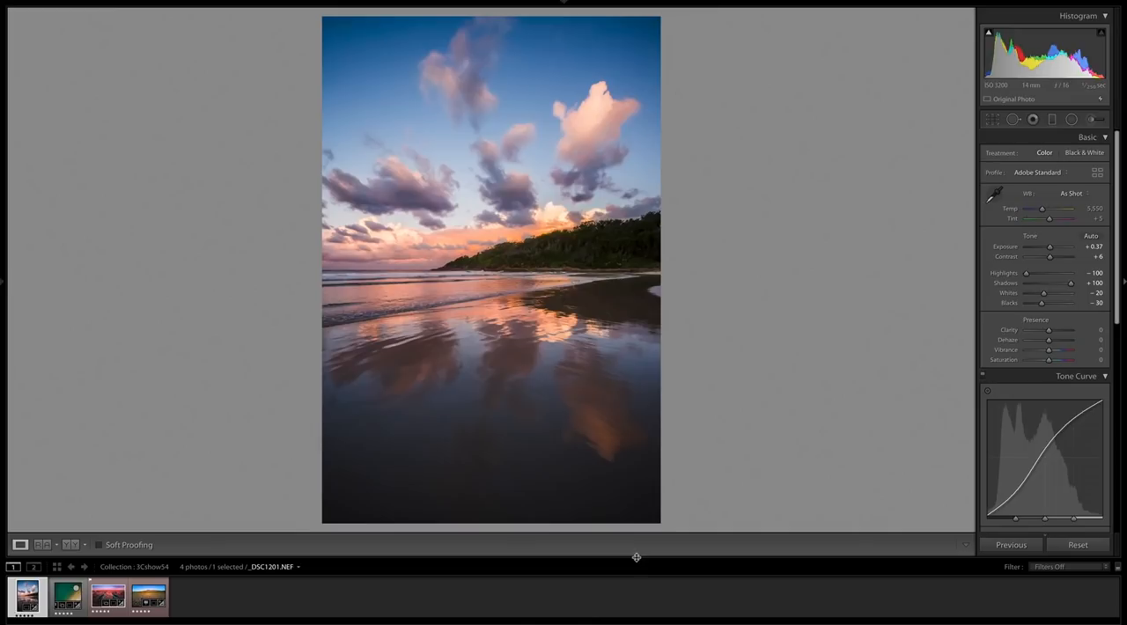
drag(636, 558, 632, 592)
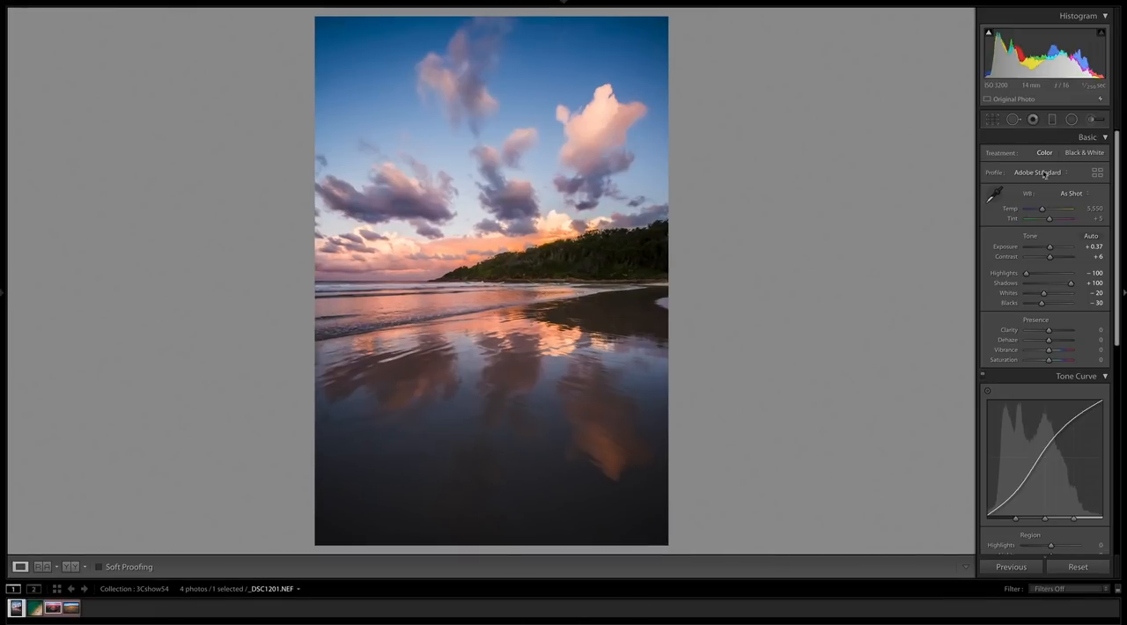
- Examine the mask overlay of the beach photo's sky graduated filter, whose edge tilts along the hillside
click(1054, 121)
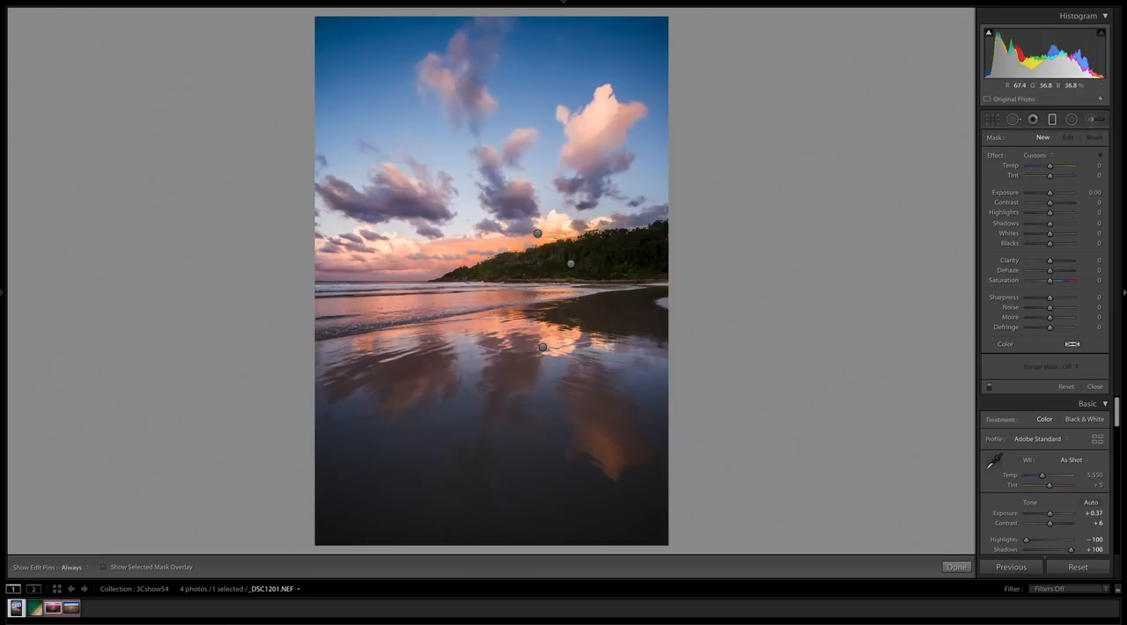
click(538, 234)
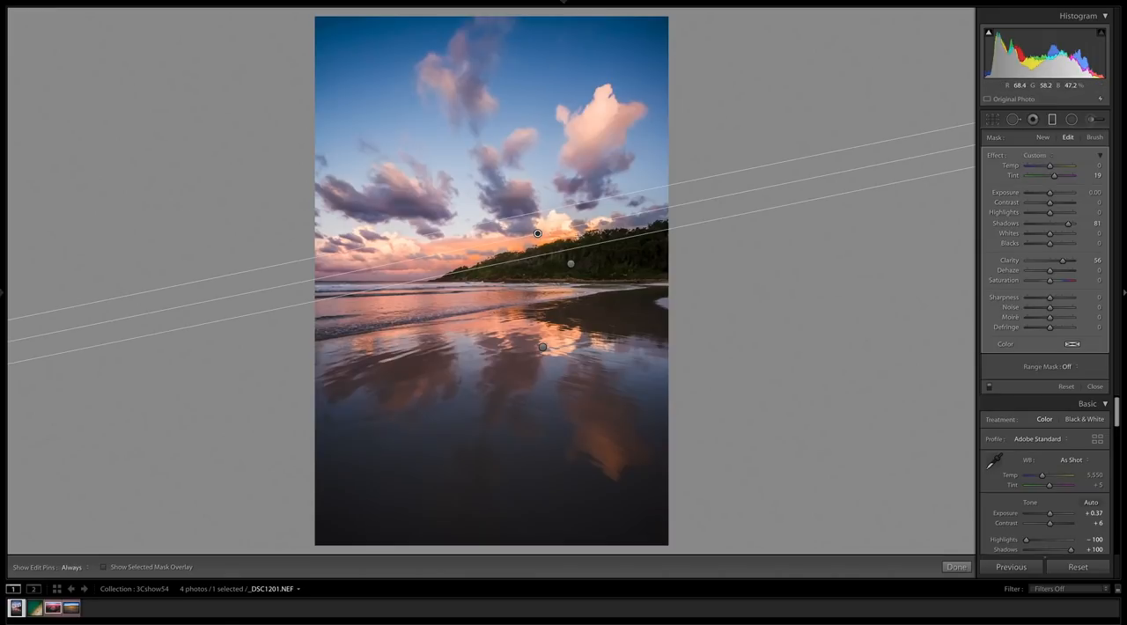
key(o)
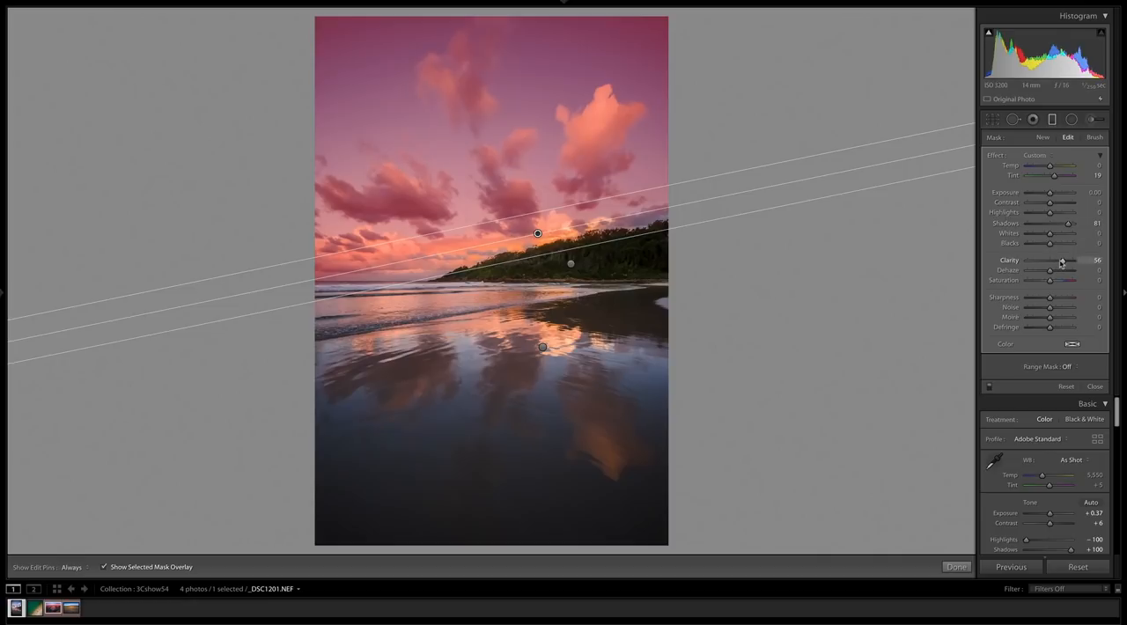
key(o)
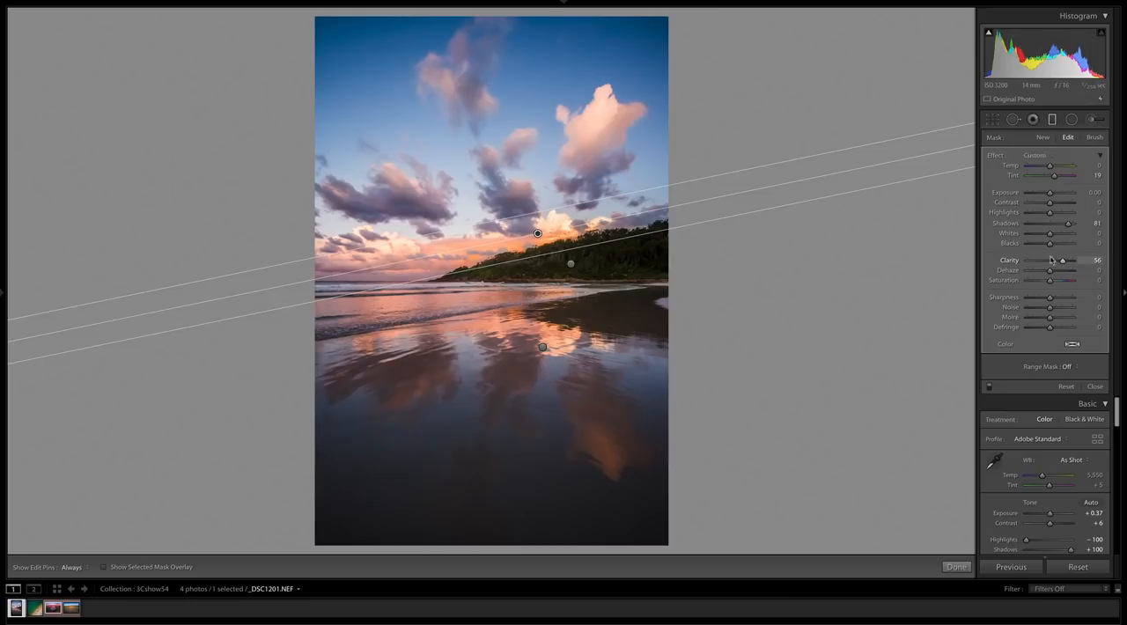
- Compare the beach sunset photo twice with its graduated filters switched off and on
click(991, 386)
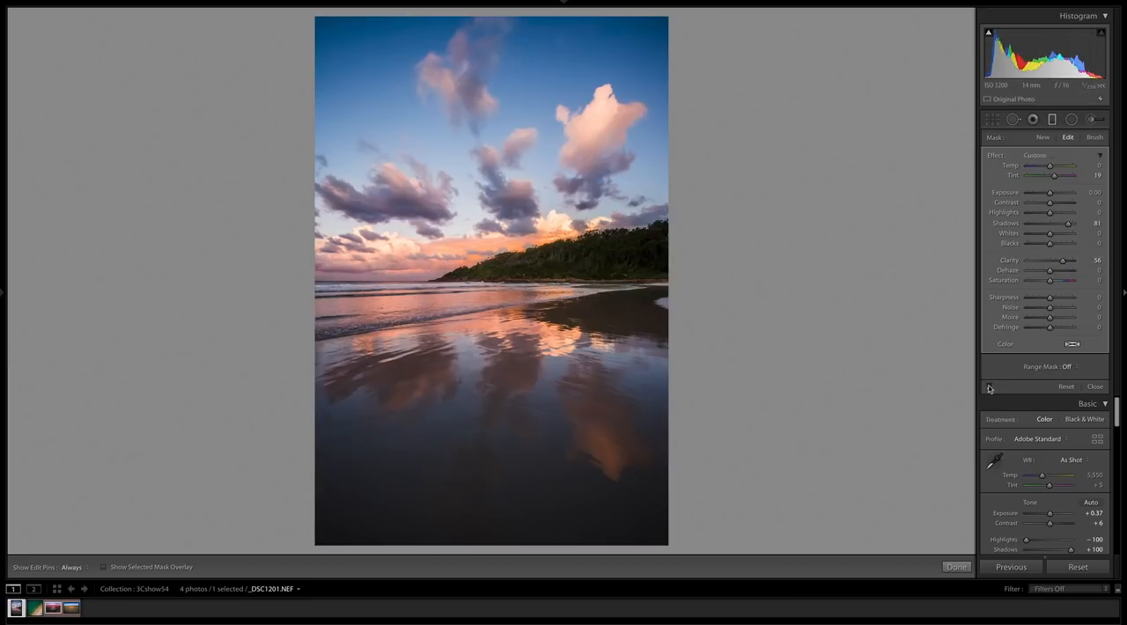
click(990, 387)
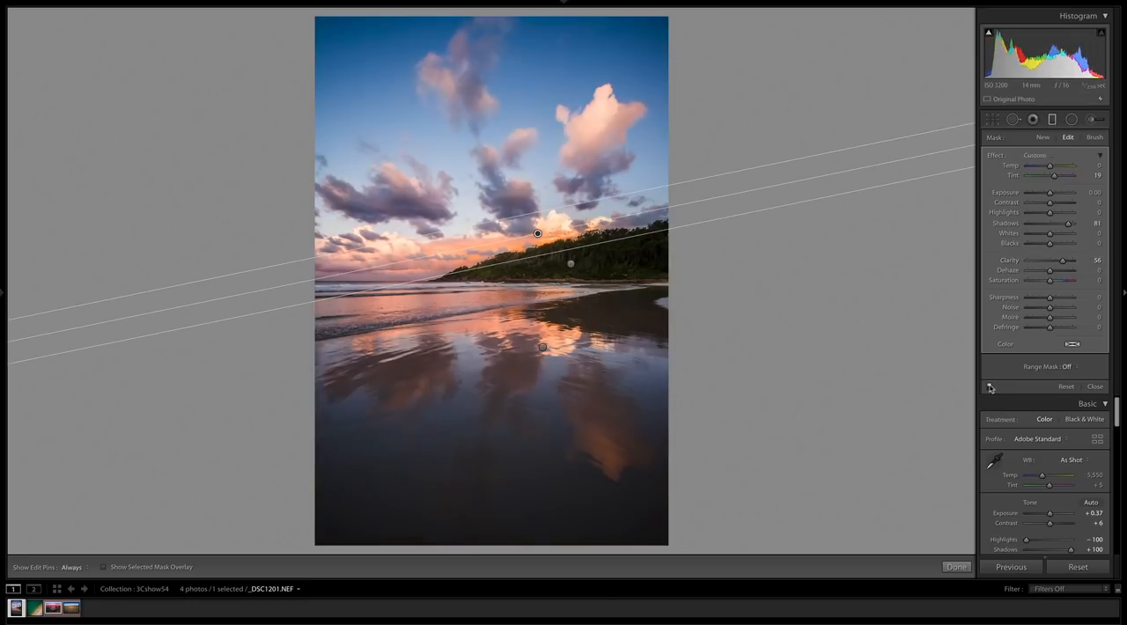
click(990, 387)
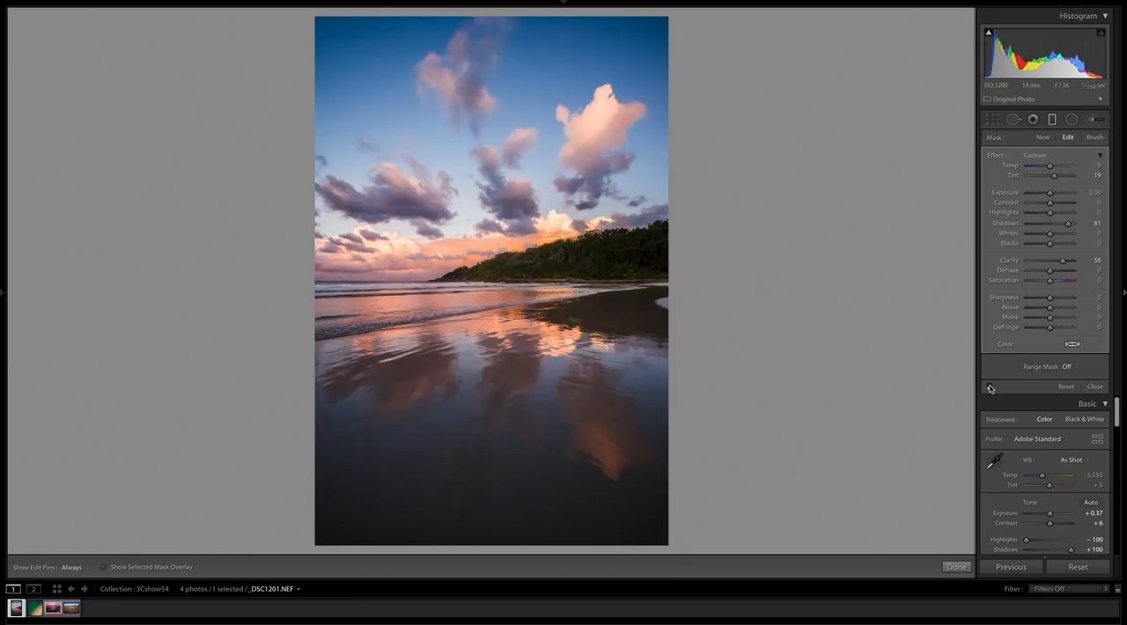
click(991, 387)
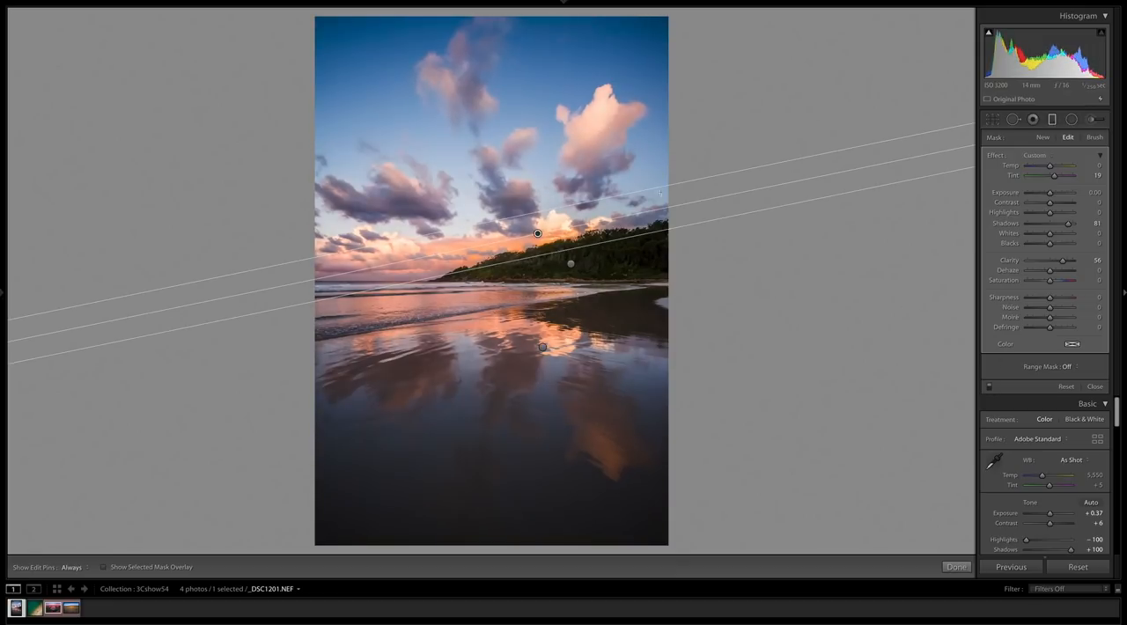
- Inspect the mask overlays of the hillside and wet-sand graduated filters, then compare the photo with and without the filters
click(572, 265)
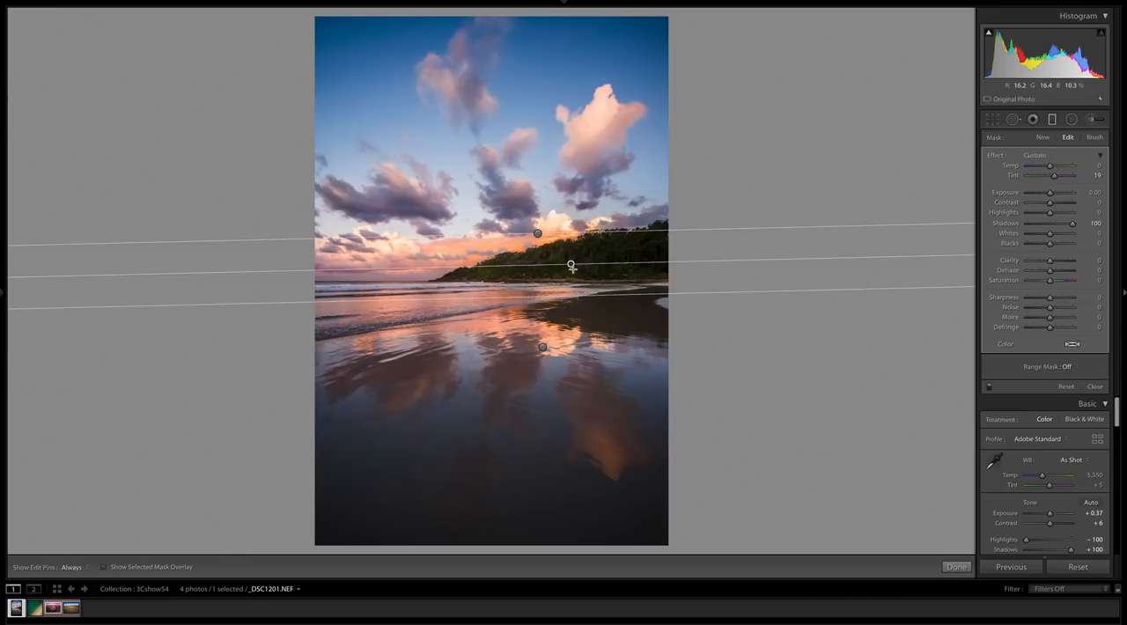
key(o)
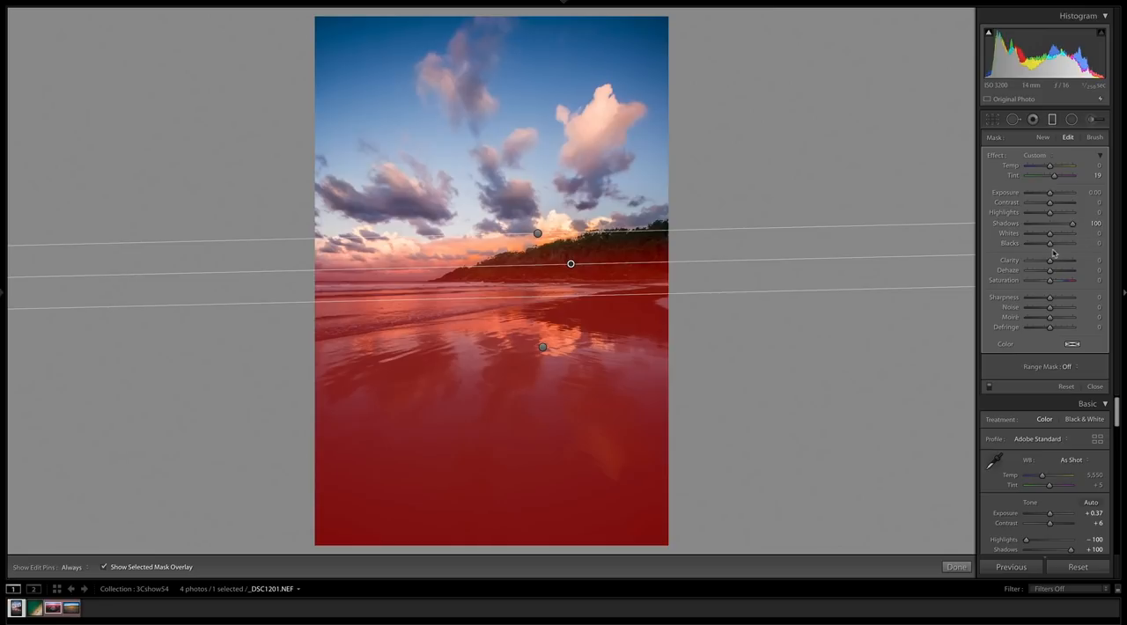
click(543, 347)
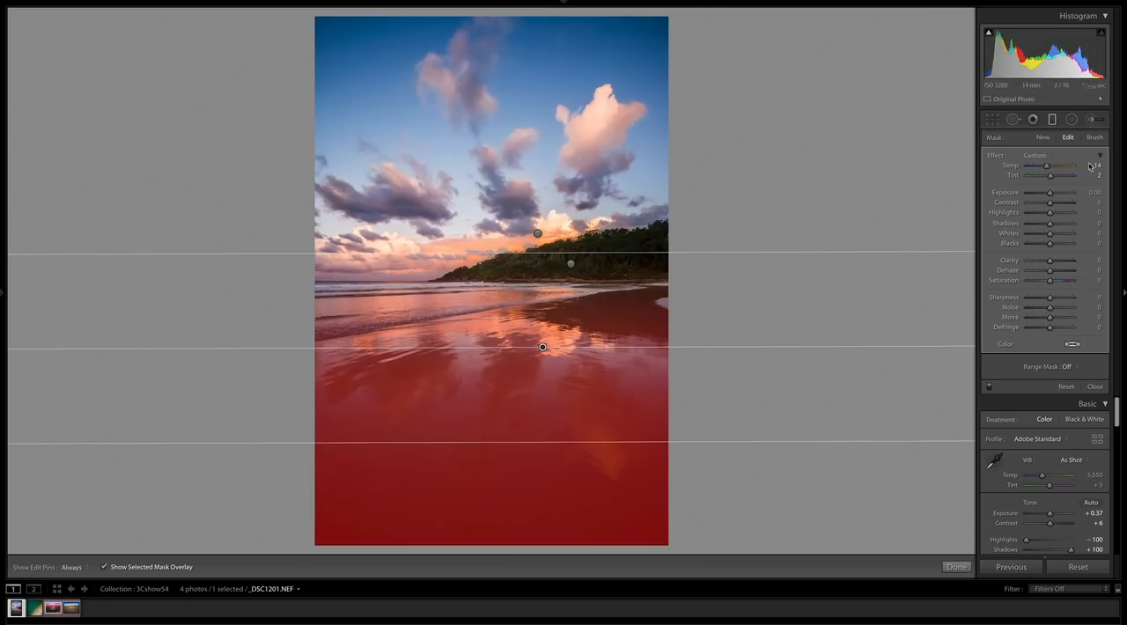
key(o)
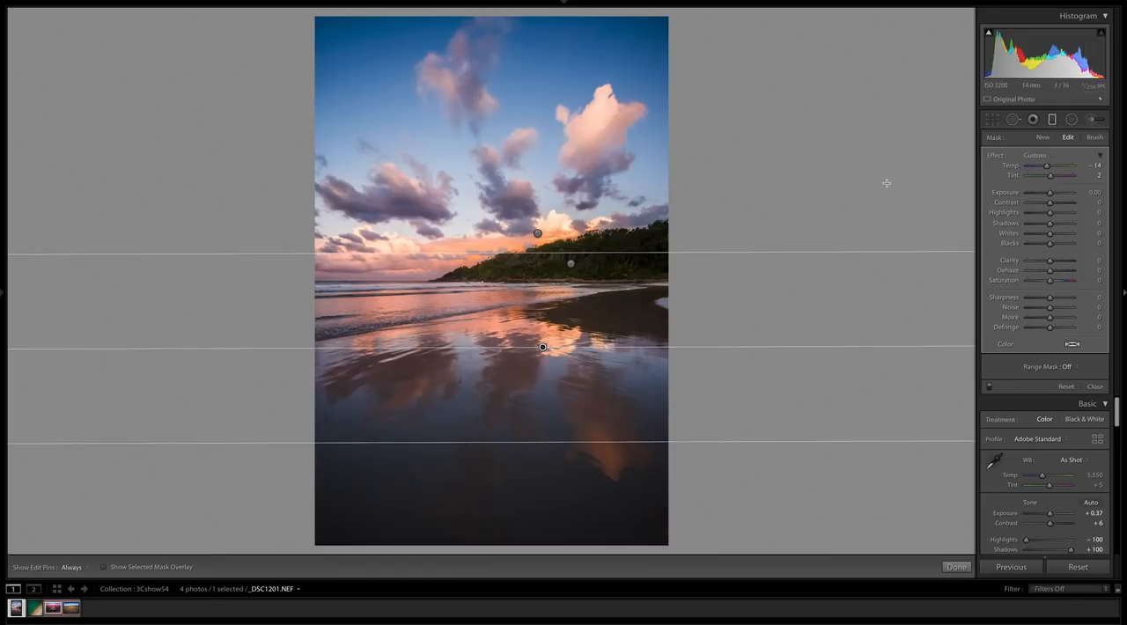
click(989, 388)
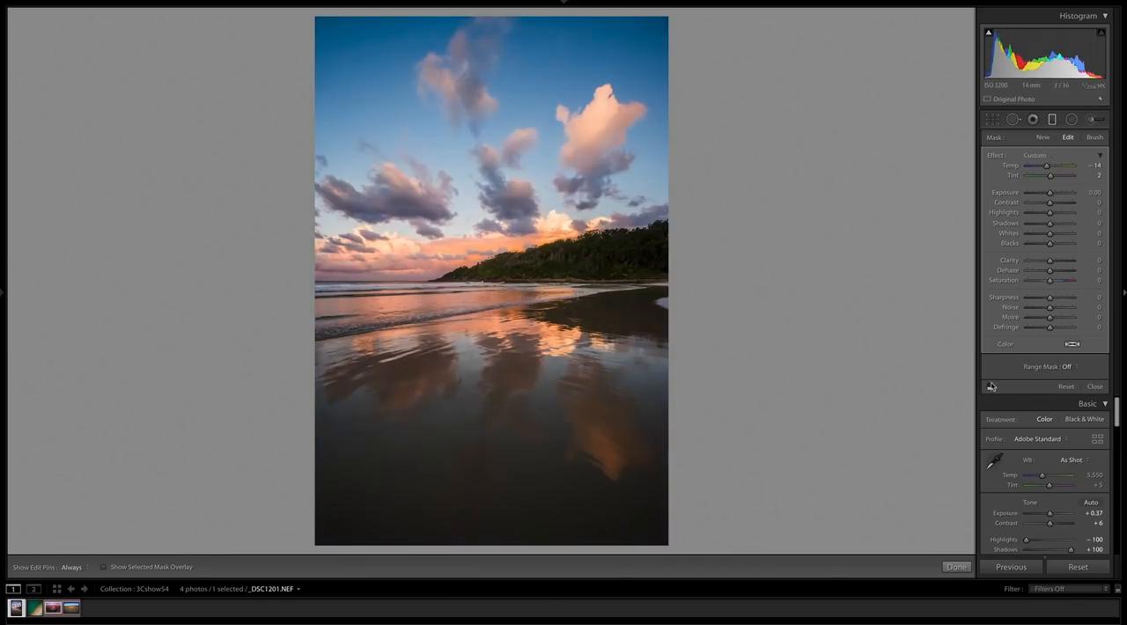
click(989, 389)
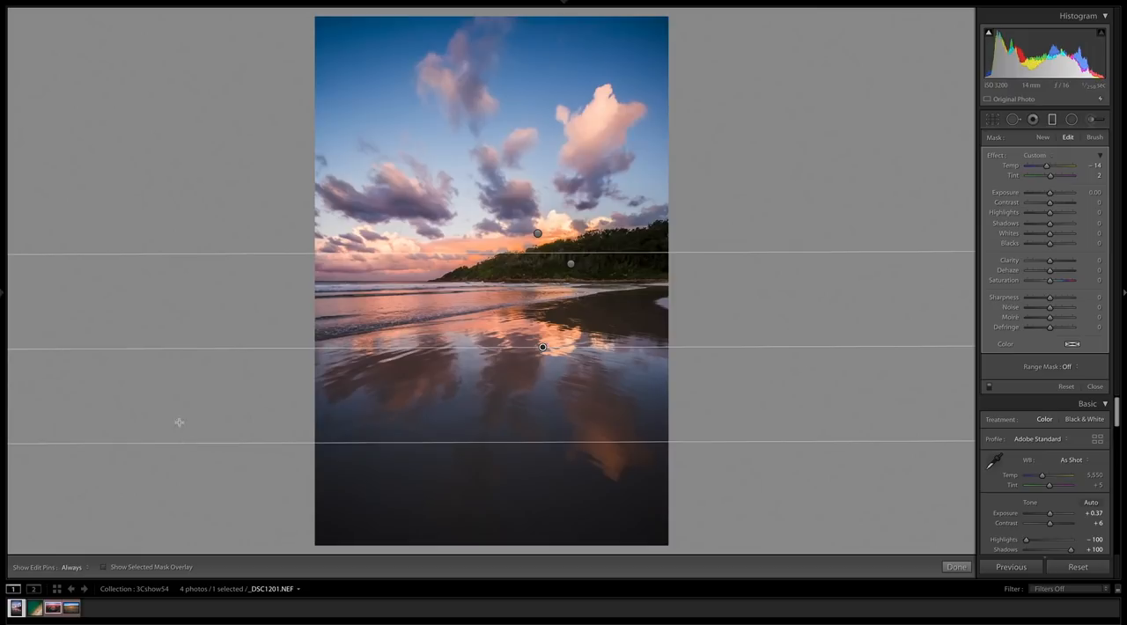
- Open the aerial shoreline photo DJI_0174-2.DNG, select its diagonal graduated filter, and compare the photo with and without it
click(35, 608)
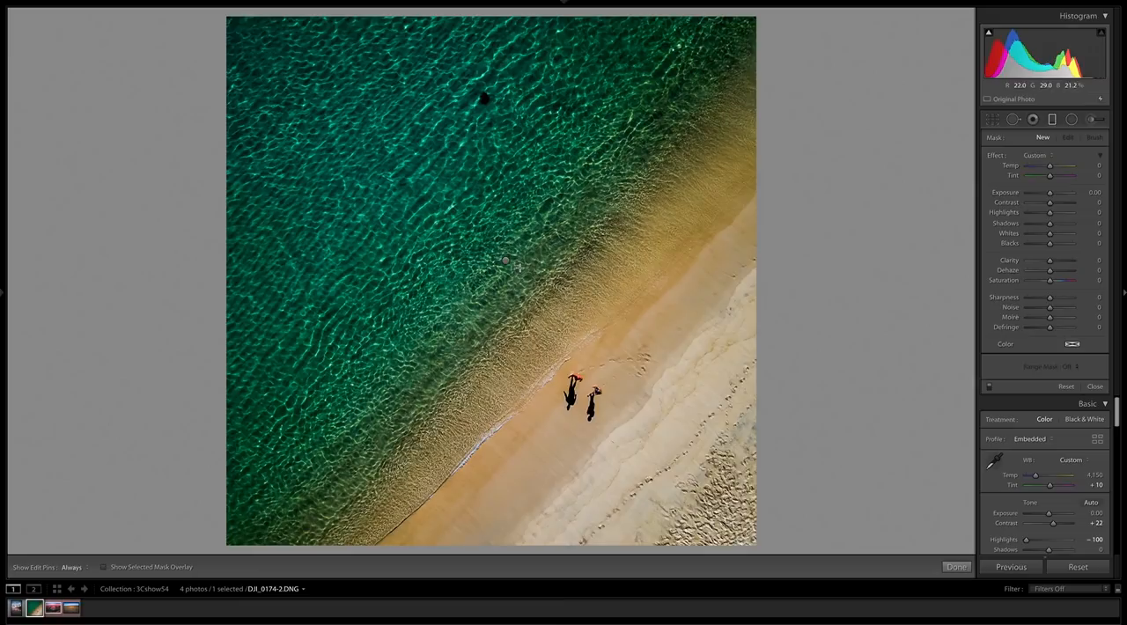
click(506, 261)
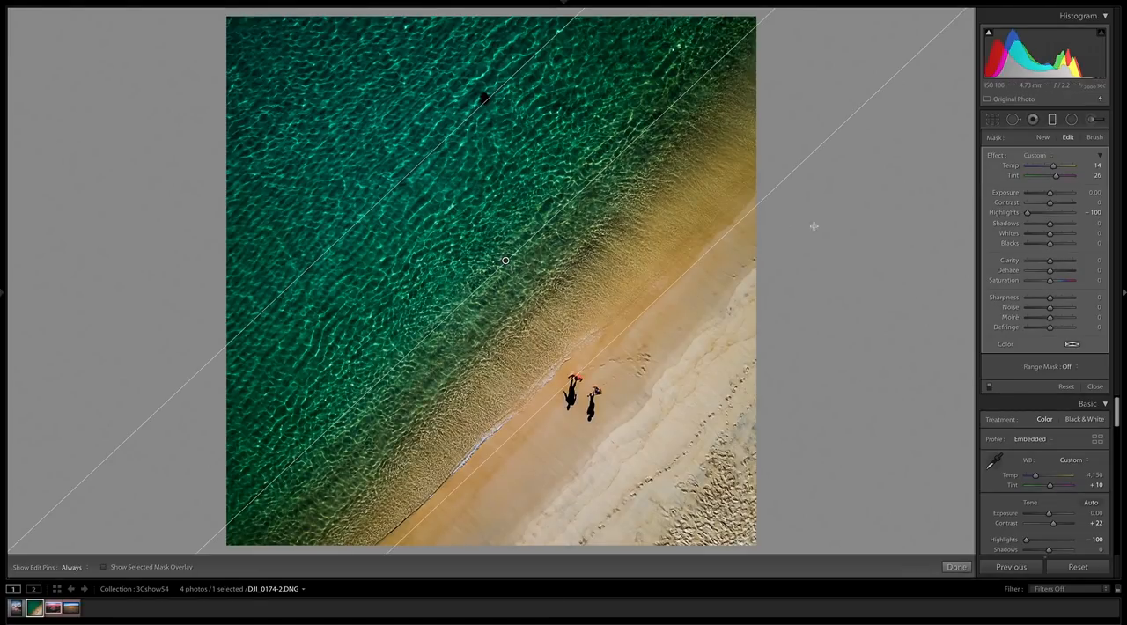
click(990, 386)
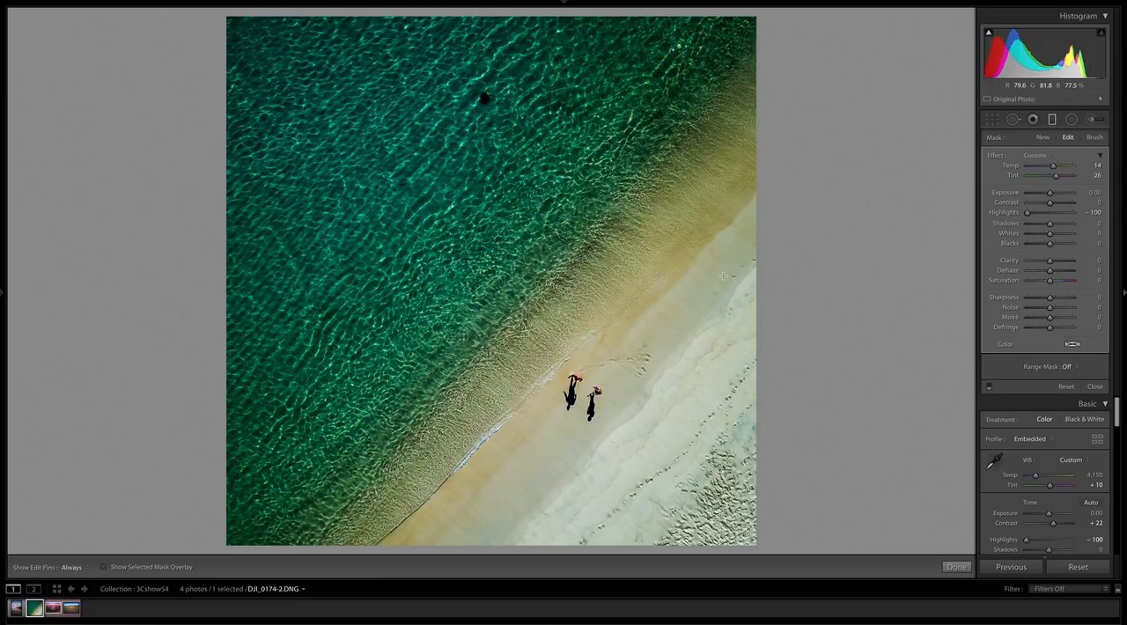
click(990, 386)
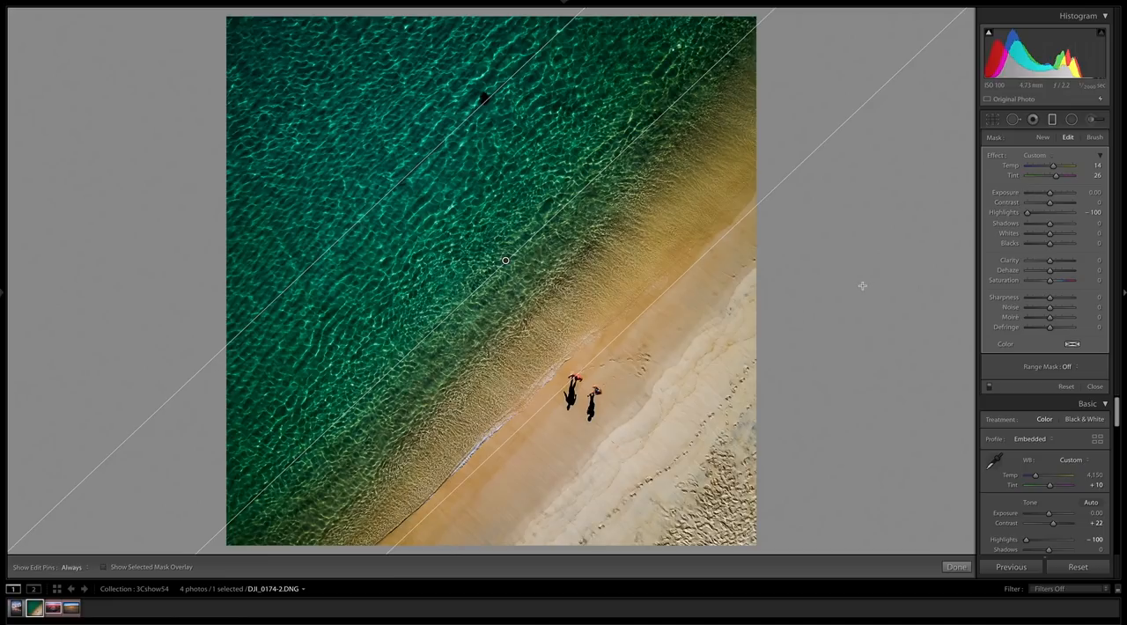
- Check the diagonal filter's mask overlay across the sand and recheck the shoreline photo with the filter off and on
key(o)
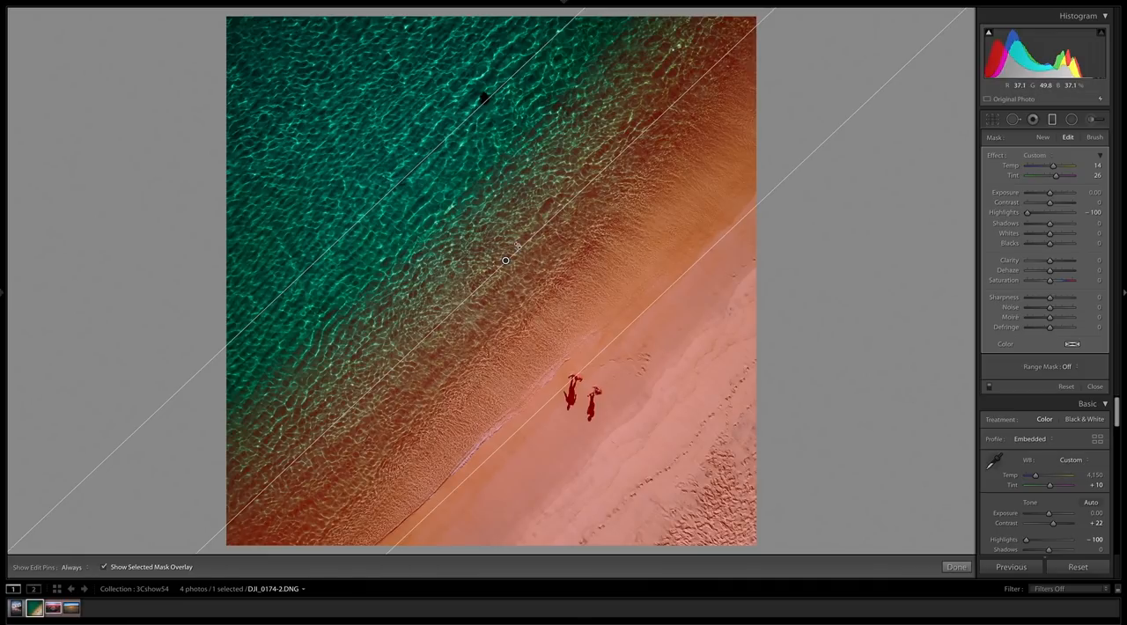
key(o)
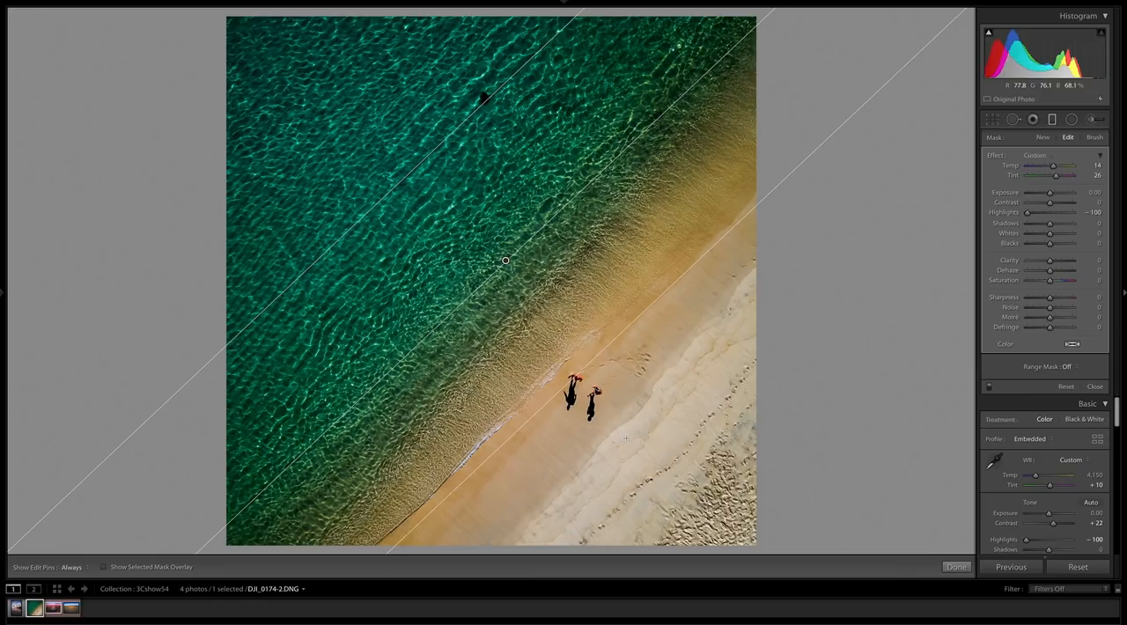
click(991, 388)
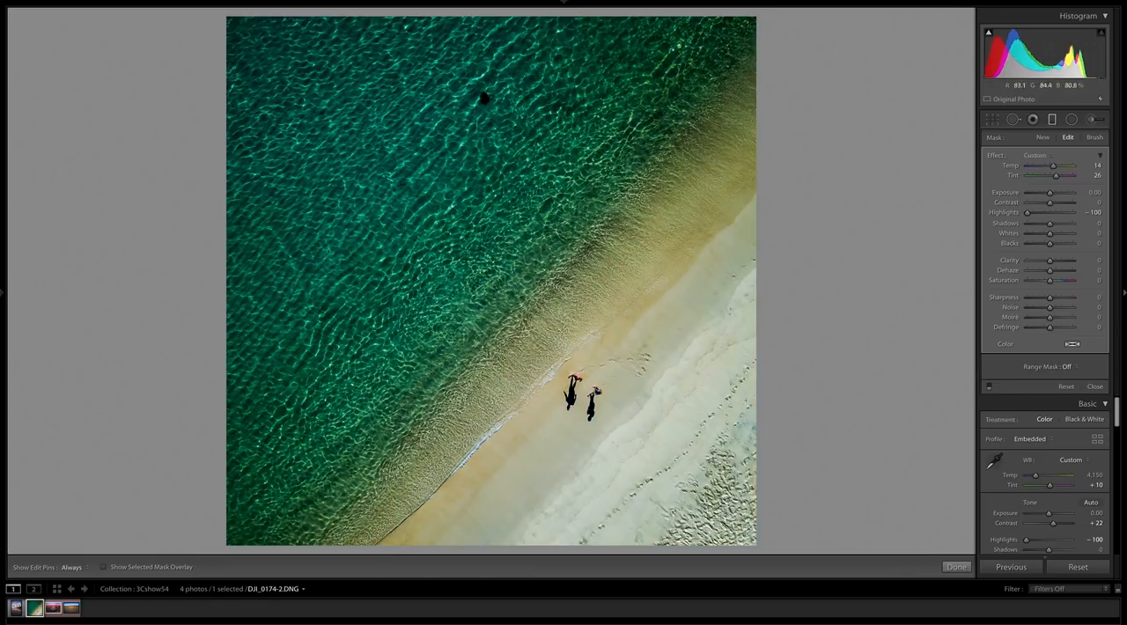
click(990, 388)
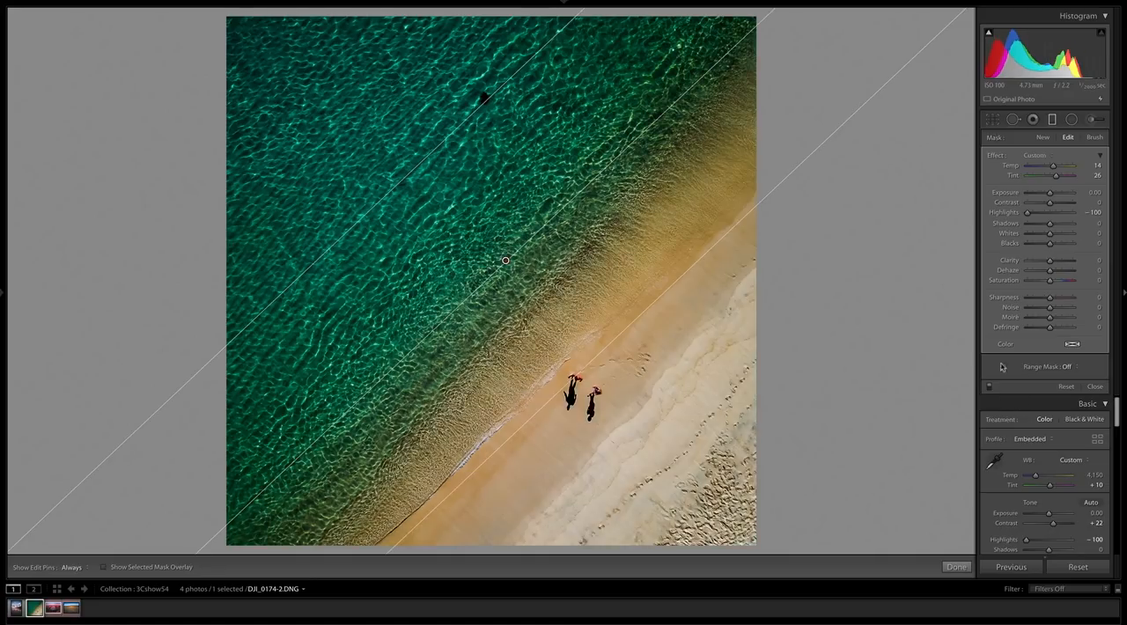
- Open the canyon river-bend photo, inspect the sky graduated filter's mask overlay, and compare the photo with and without the filter
click(53, 608)
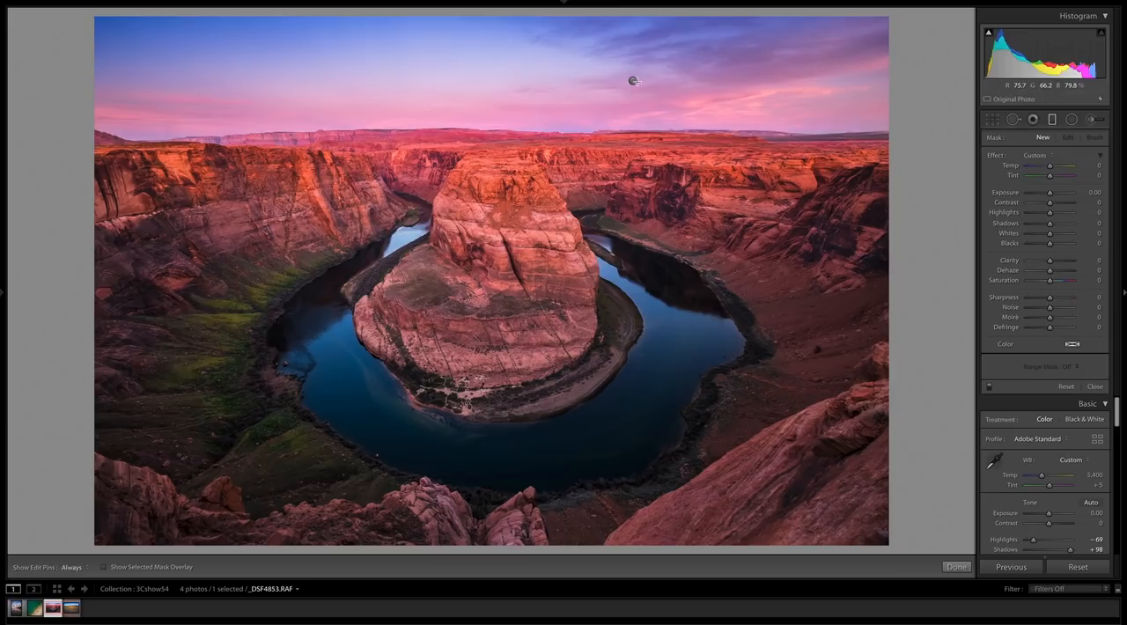
click(632, 80)
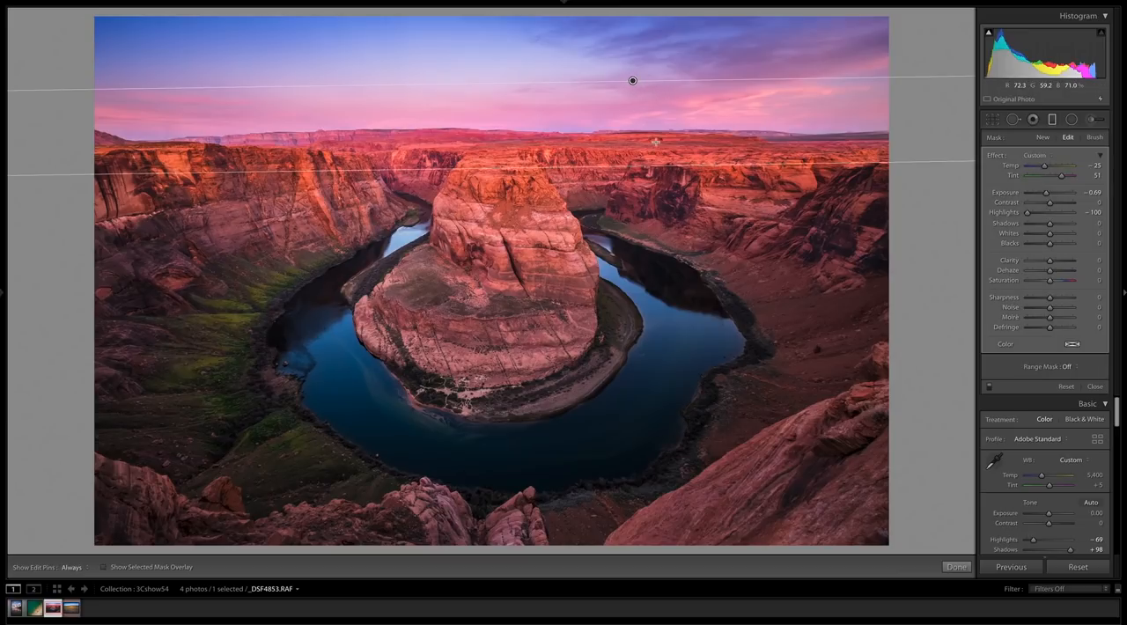
key(o)
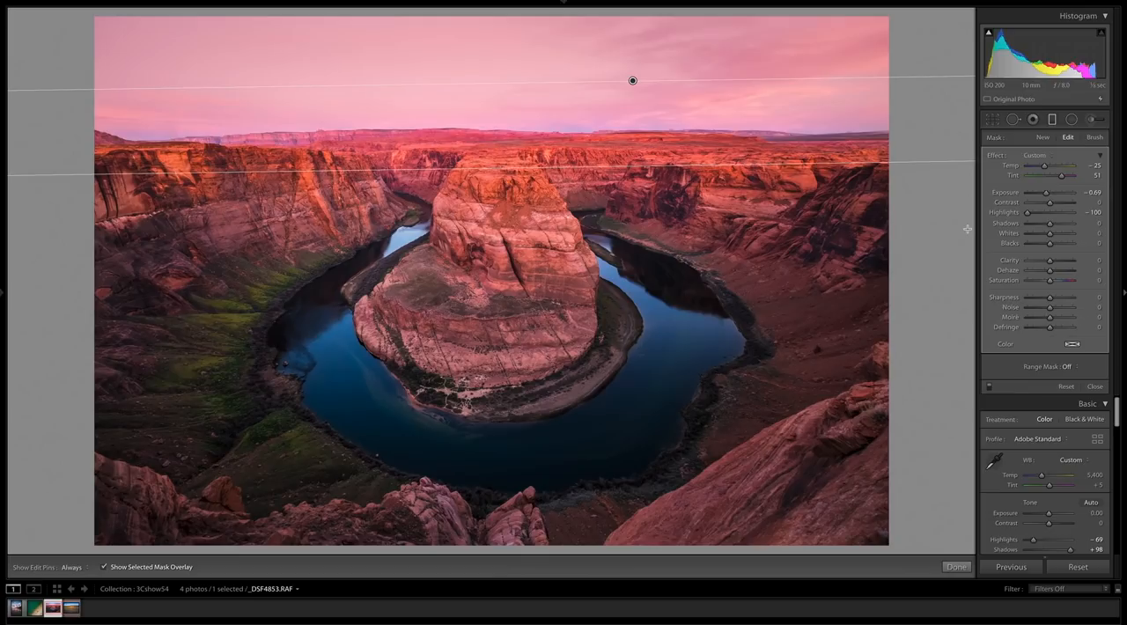
key(o)
key(o)
key(o)
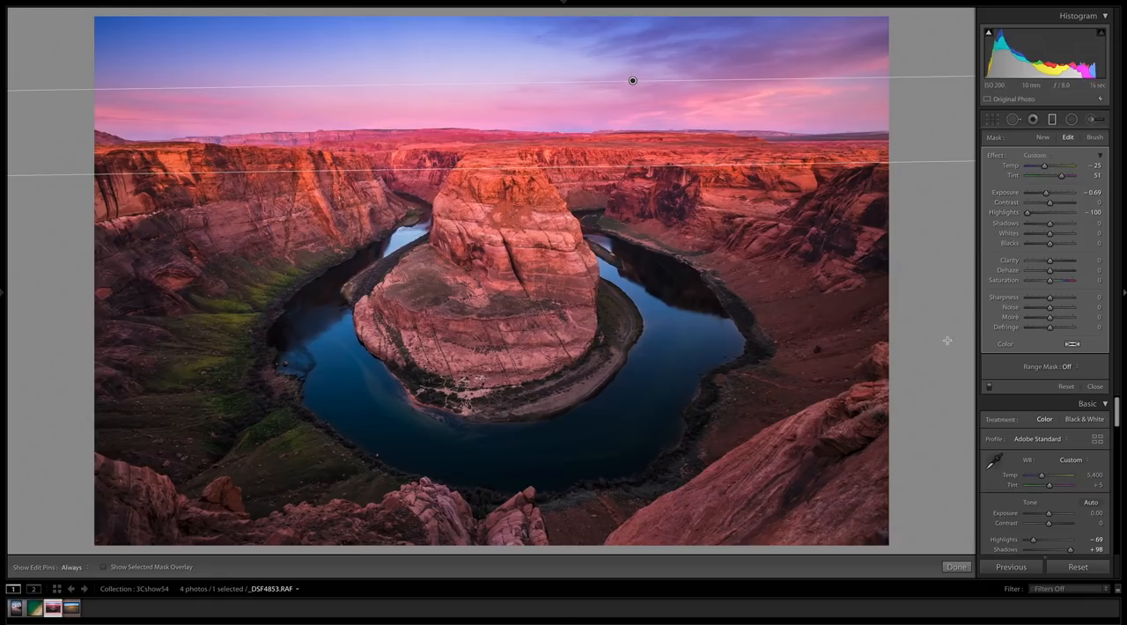
click(990, 386)
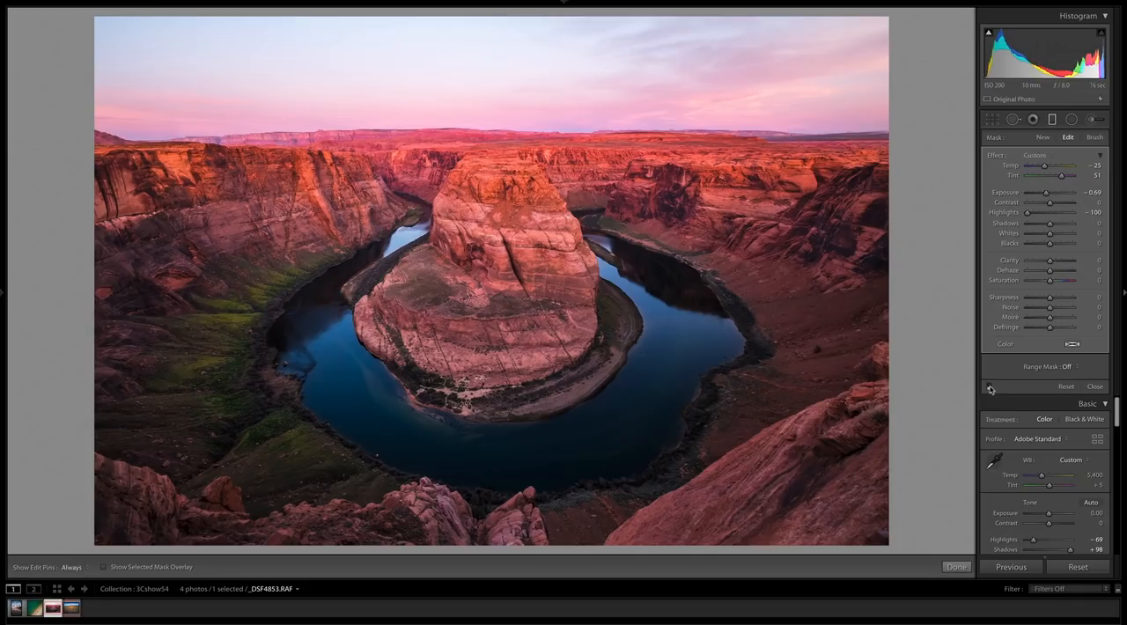
click(990, 388)
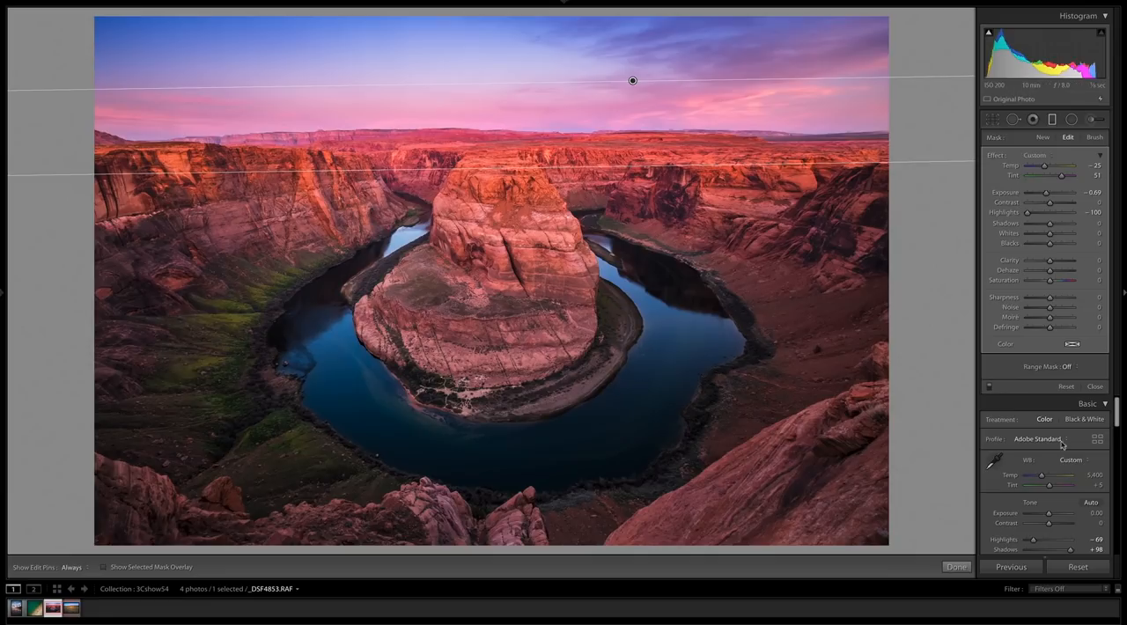
- Close the canyon photo's graduated filter and reset the post-crop vignetting Amount to 0
click(1094, 387)
scroll(1057, 328, down, 3)
scroll(1059, 325, down, 5)
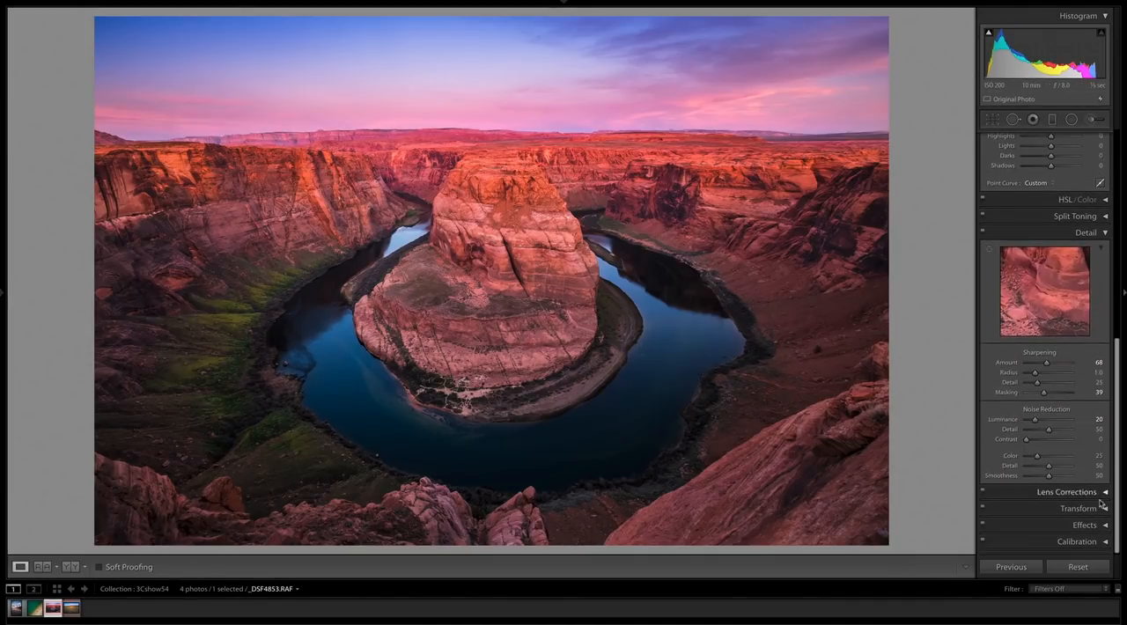
click(1108, 527)
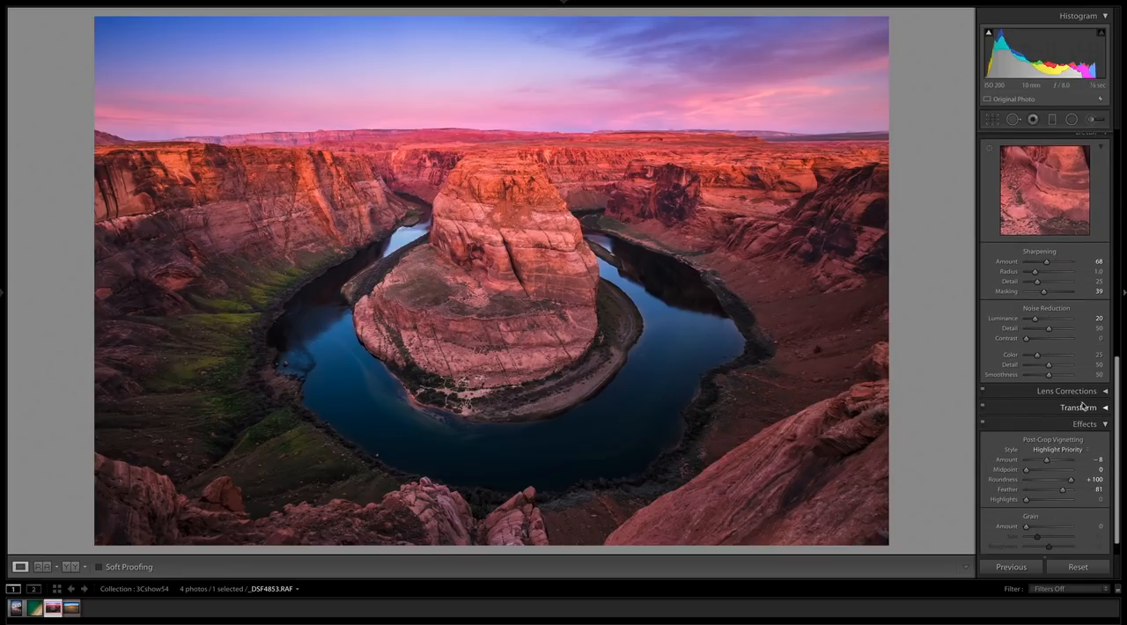
double_click(1012, 460)
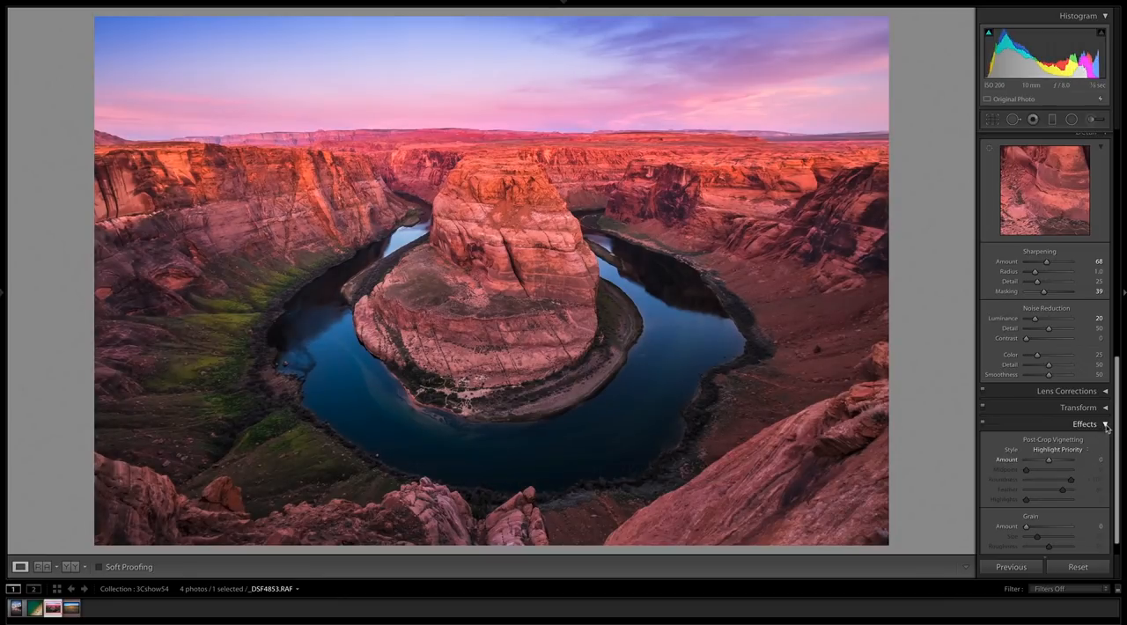
- Draw a diagonal graduated filter over the canyon's upper-left corner with Exposure −0.40 and widen its transition toward the corner
scroll(1100, 387, up, 5)
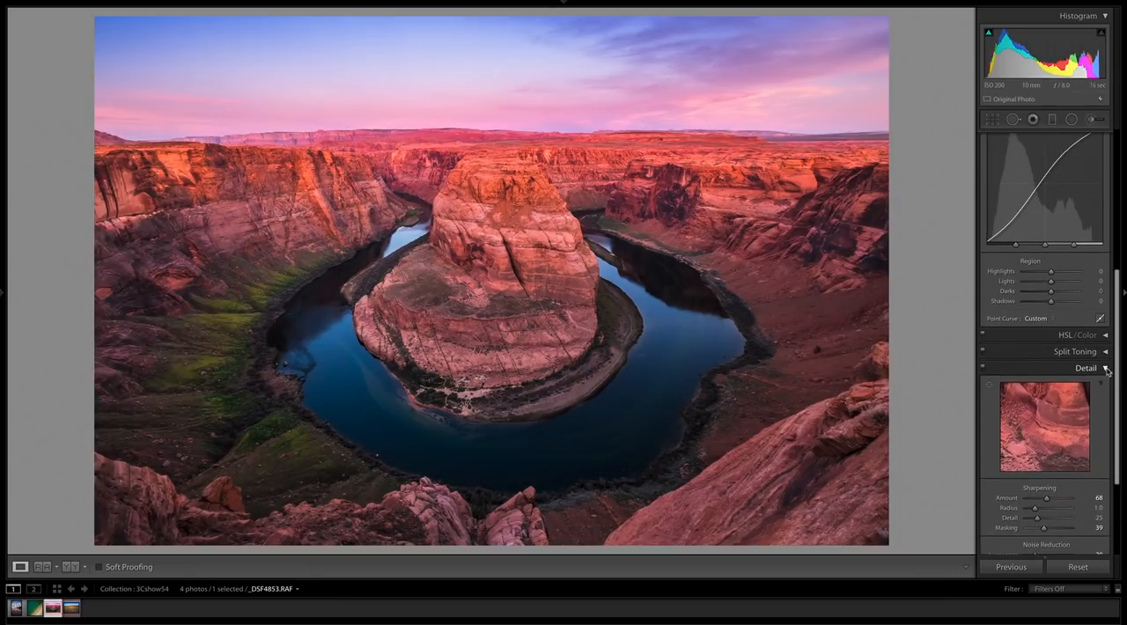
click(1102, 369)
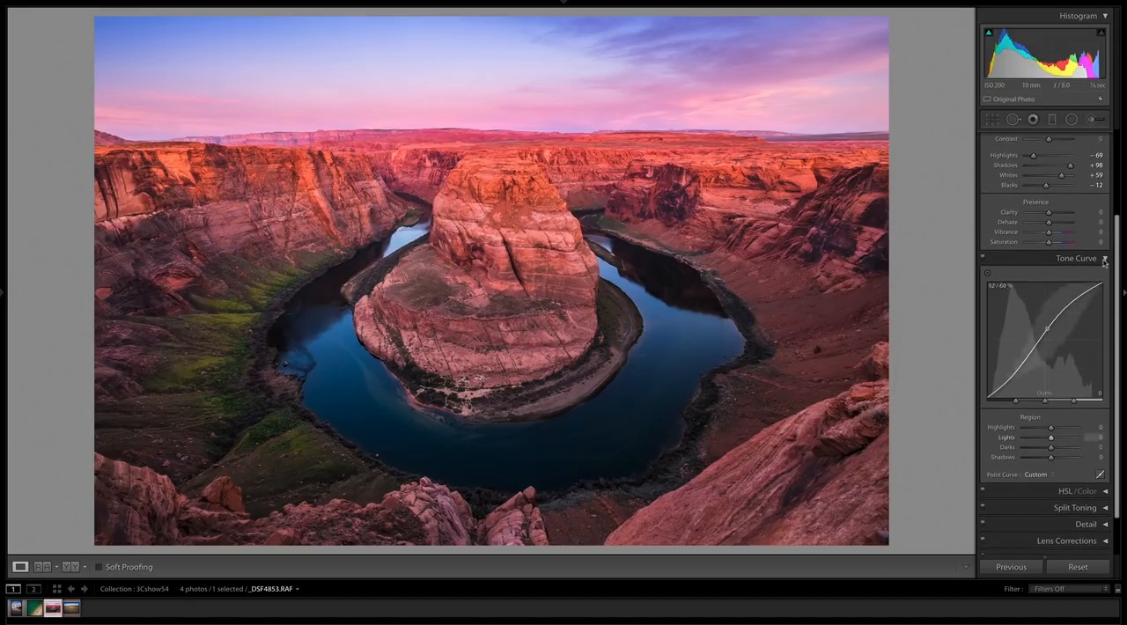
key(m)
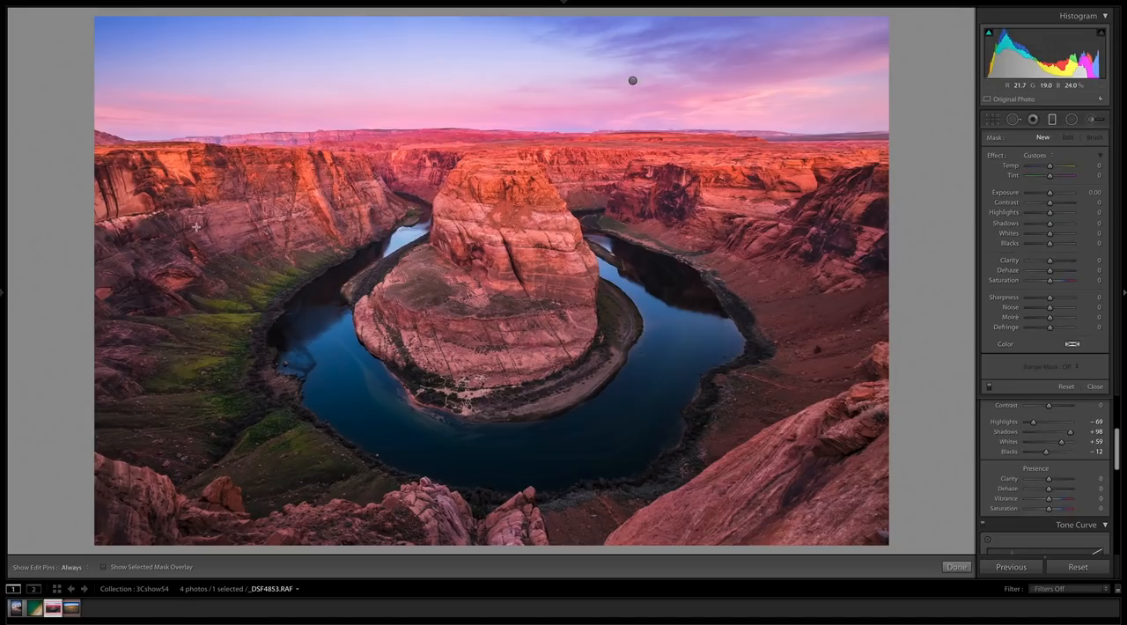
drag(278, 197, 326, 256)
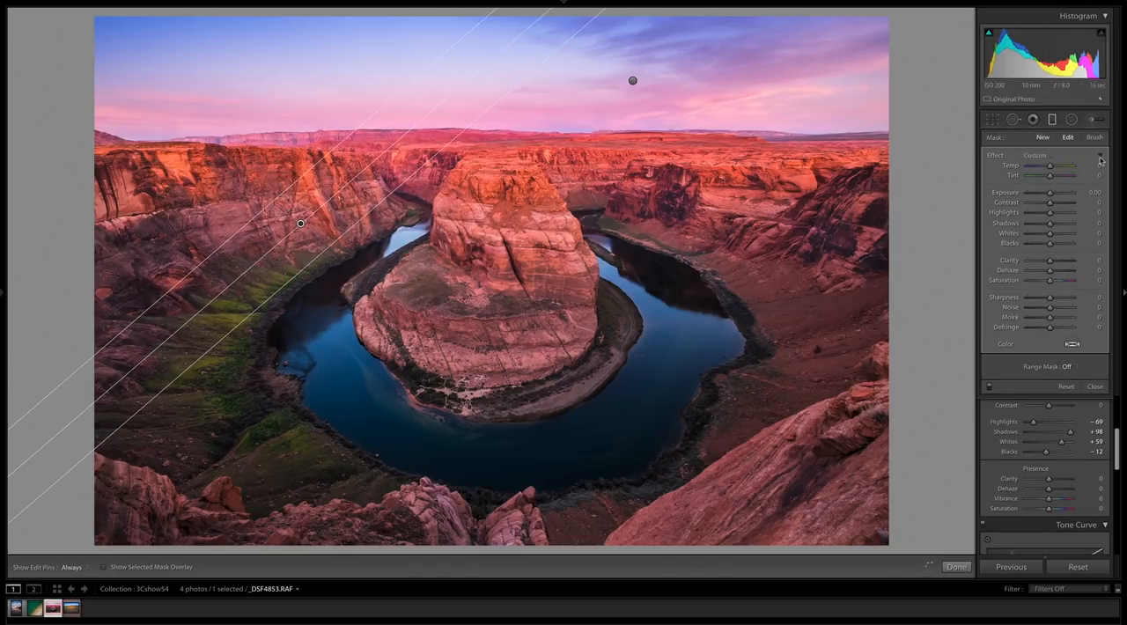
drag(1051, 194, 1047, 194)
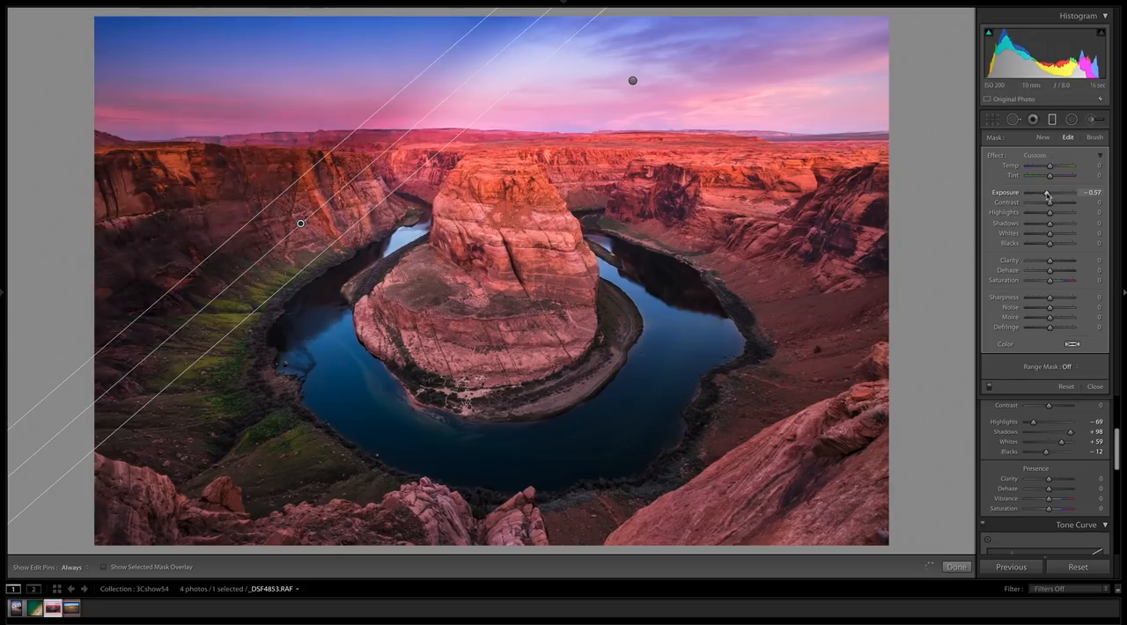
drag(297, 174, 259, 136)
- Duplicate the upper-left graduated filter, move the copy to the upper-right canyon rim, and rotate it to darken that corner
right_click(281, 201)
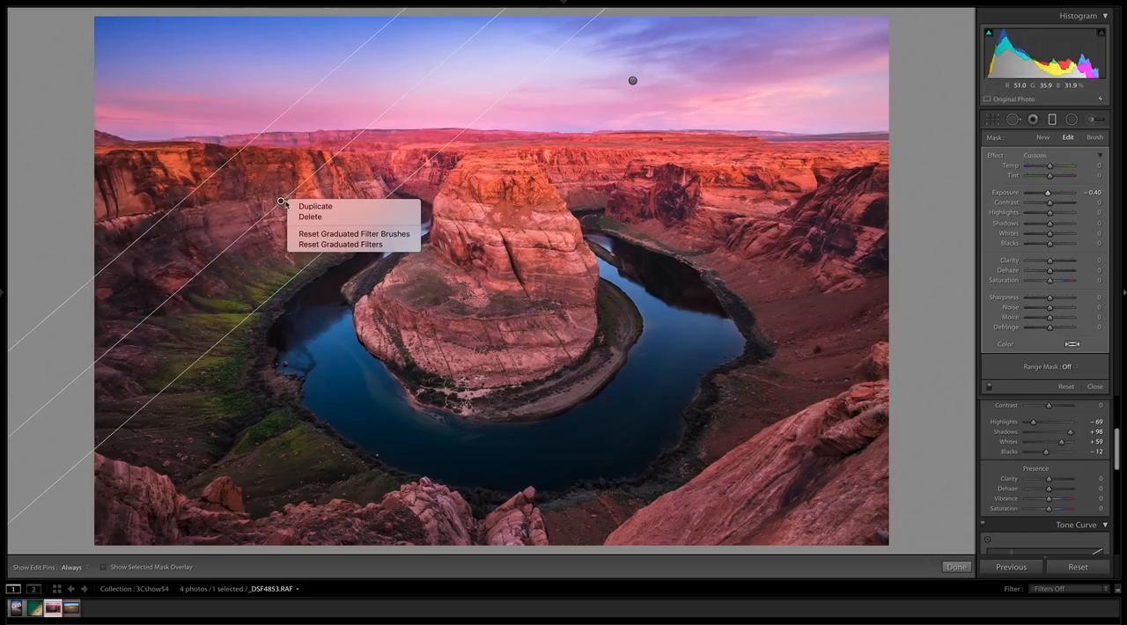
click(309, 209)
drag(281, 201, 665, 198)
drag(764, 105, 814, 198)
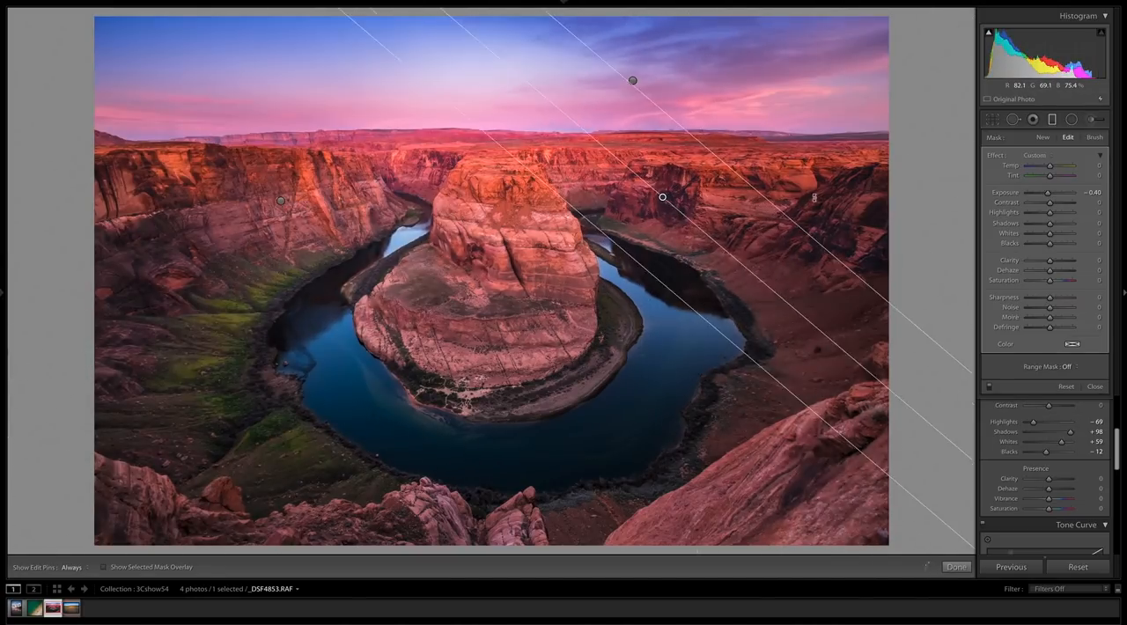
drag(663, 196, 717, 162)
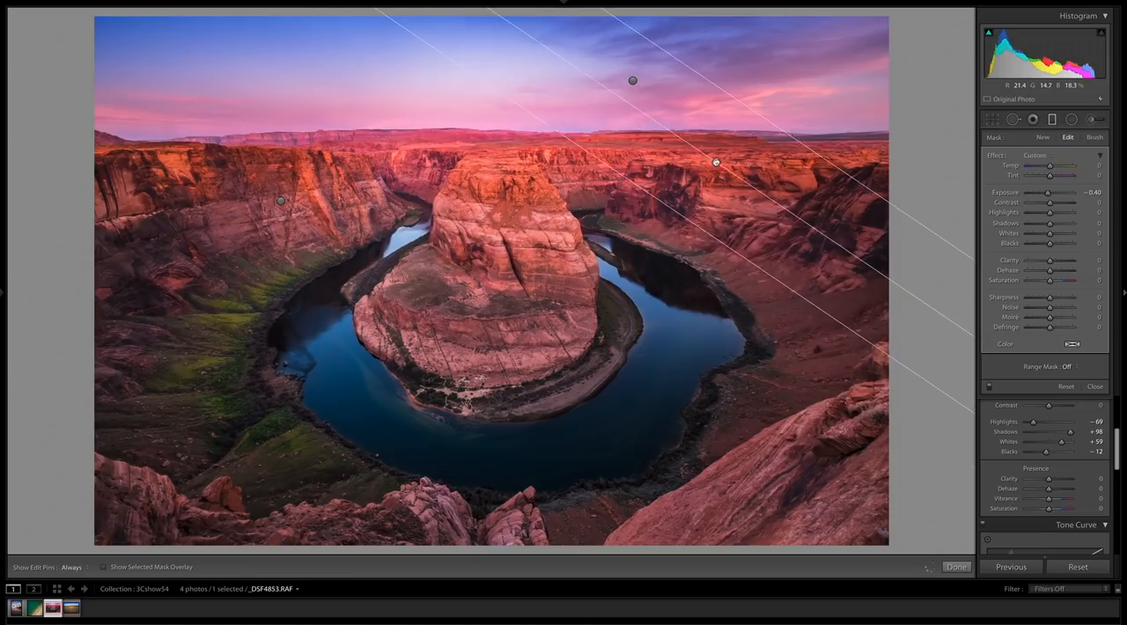
drag(805, 236, 815, 217)
drag(708, 175, 738, 177)
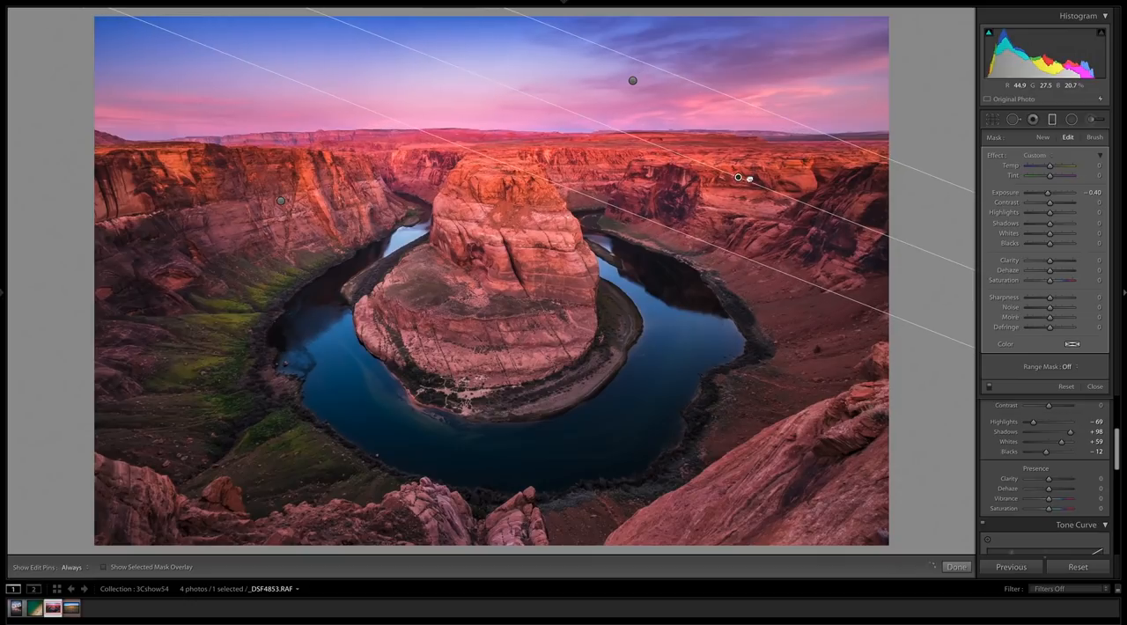
- Duplicate the upper-right graduated filter, then move and rotate the copy to darken the lower-right foreground rock
right_click(738, 177)
click(758, 186)
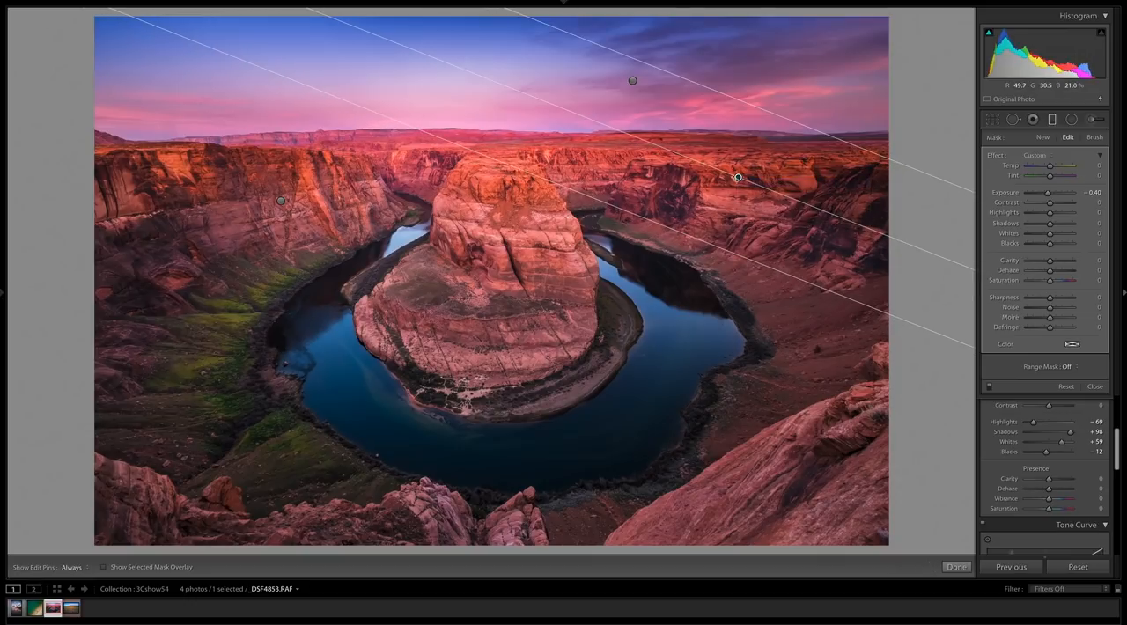
drag(738, 177, 635, 385)
drag(718, 419, 533, 377)
drag(637, 386, 748, 476)
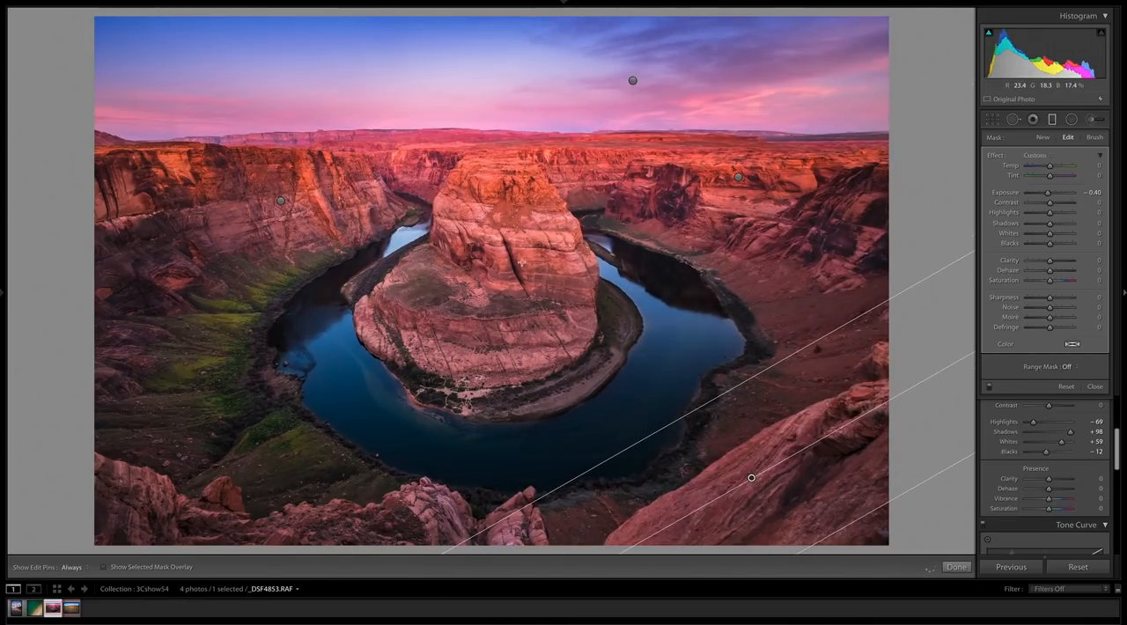
- Duplicate the lower-right graduated filter, then move and rotate the copy to darken the lower-left corner
right_click(751, 478)
click(757, 481)
drag(751, 479, 220, 367)
drag(372, 282, 374, 394)
drag(218, 377, 178, 440)
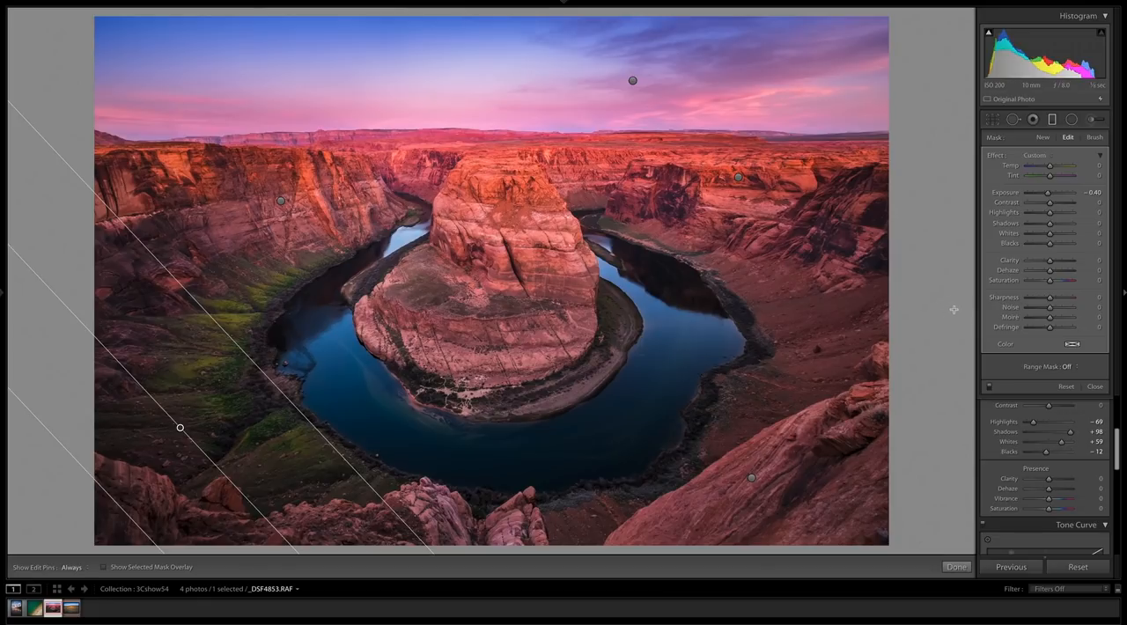
- Compare the canyon photo with all graduated filters off and on, and close the filter controls
click(988, 387)
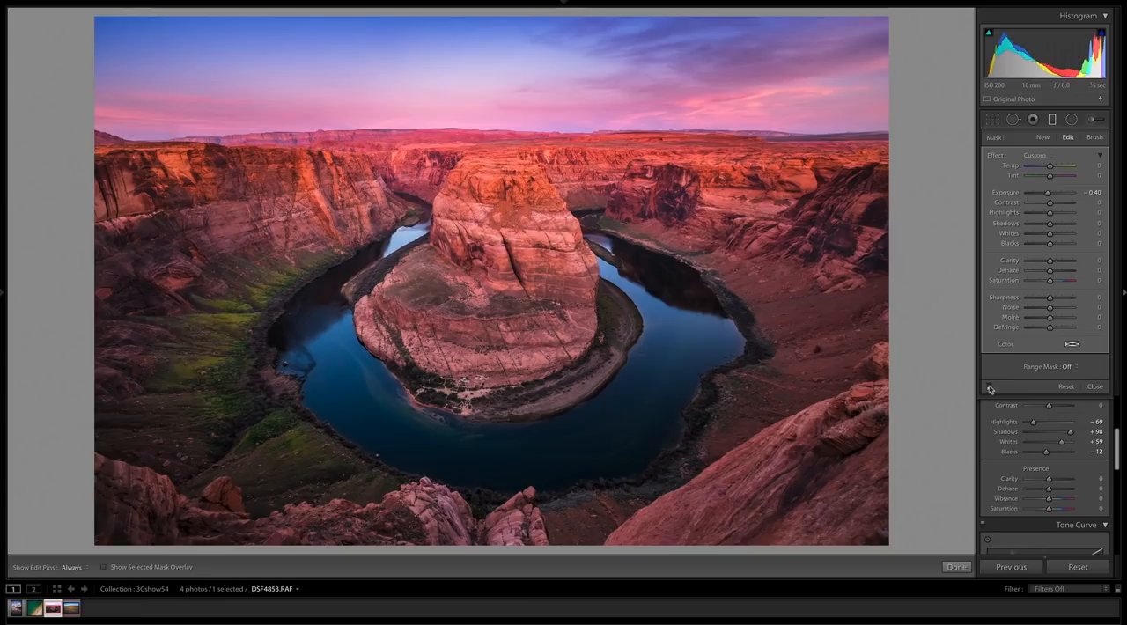
click(989, 387)
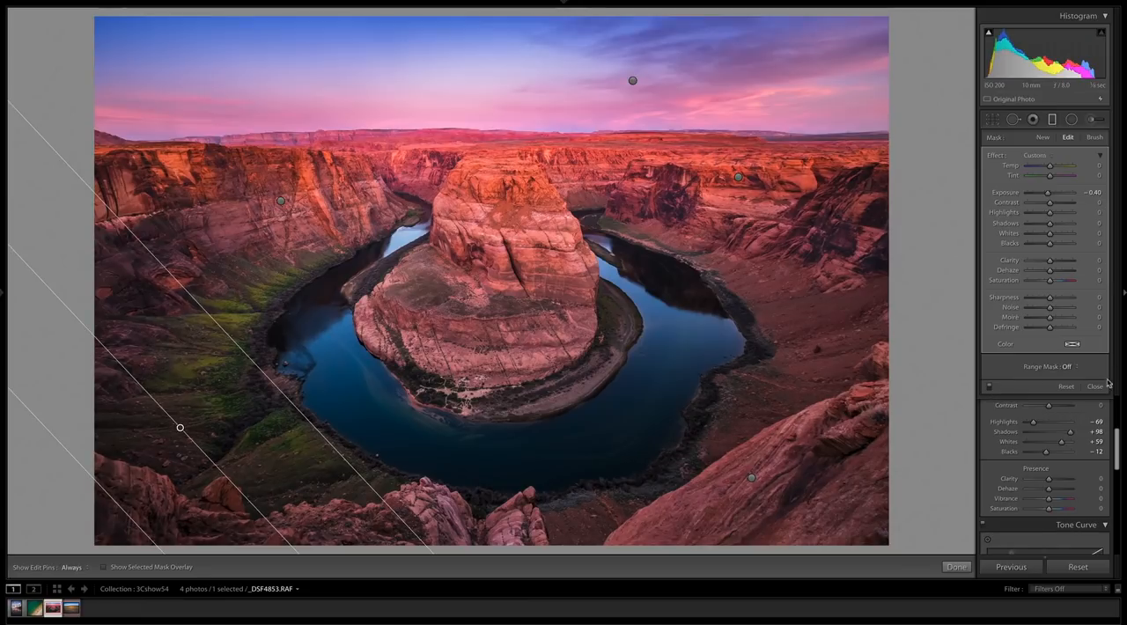
click(1094, 386)
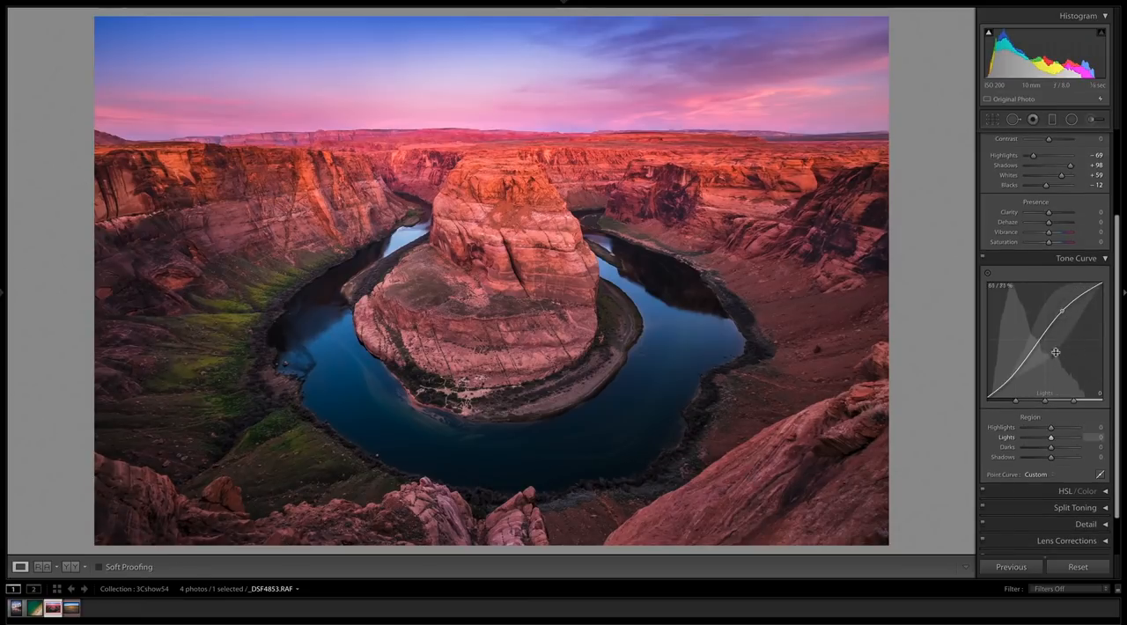
- Try post-crop vignetting with Amount −51 and Midpoint 53, and reset the Amount to 0
scroll(1039, 387, down, 3)
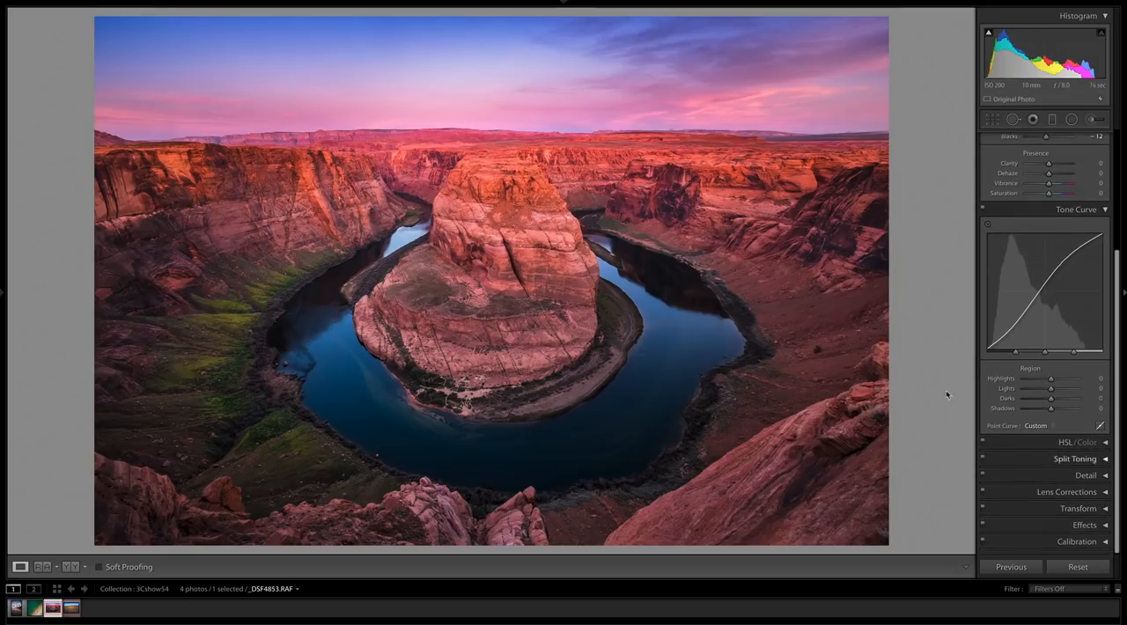
click(1104, 526)
scroll(1096, 451, down, 2)
drag(1088, 441, 1050, 450)
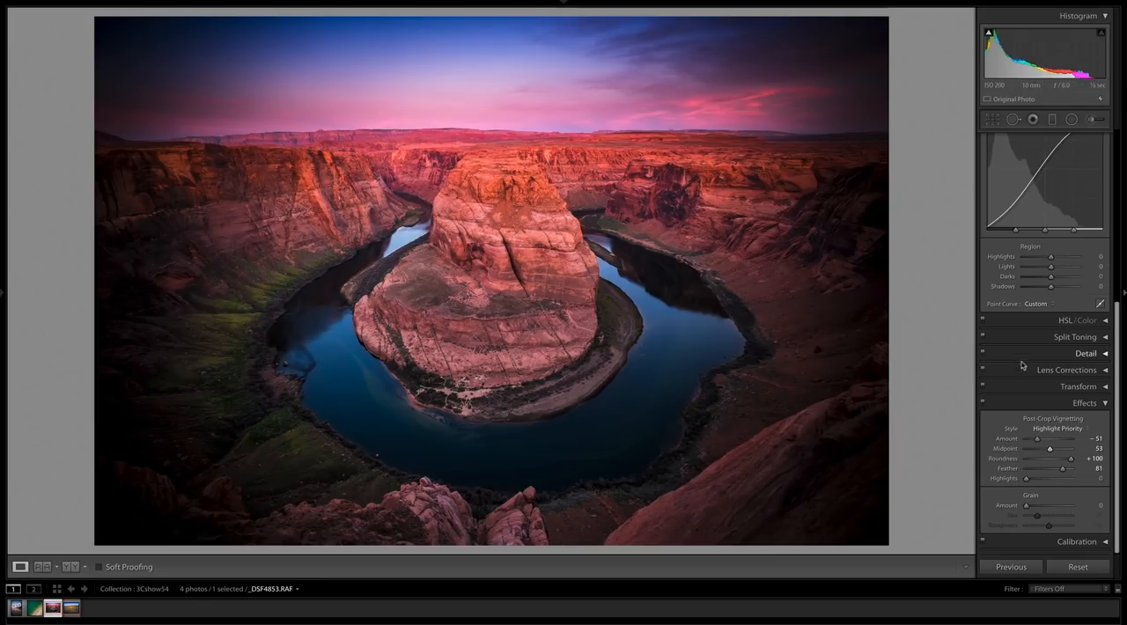
double_click(1008, 440)
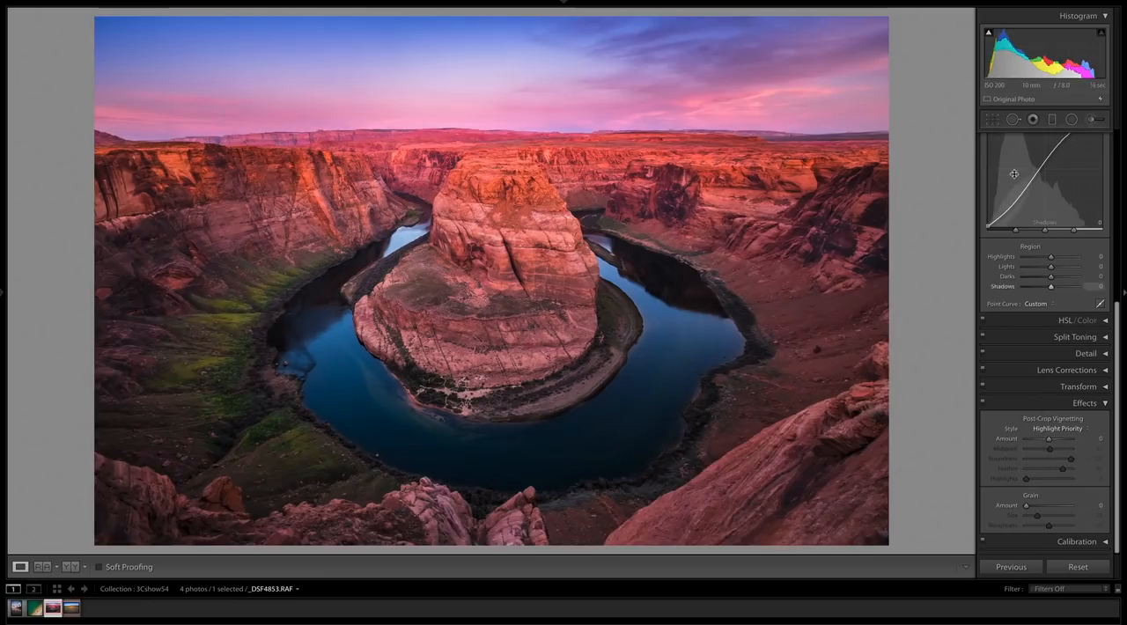
- Draw a small graduated filter just outside the lower-right corner so it covers the whole photo, and check its mask overlay
click(992, 119)
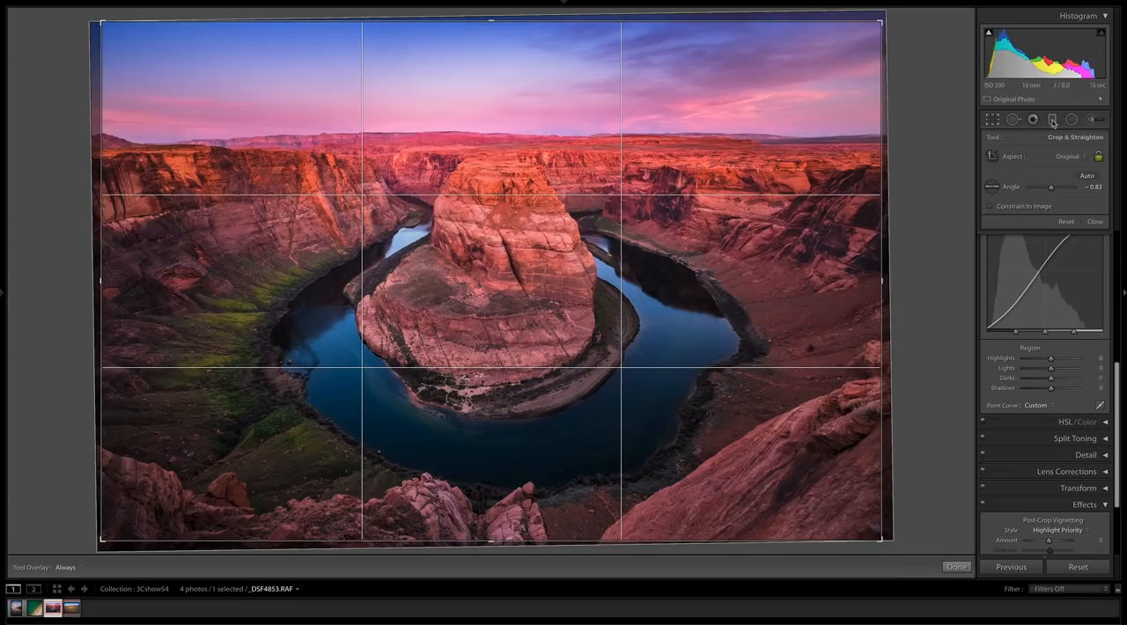
click(1053, 120)
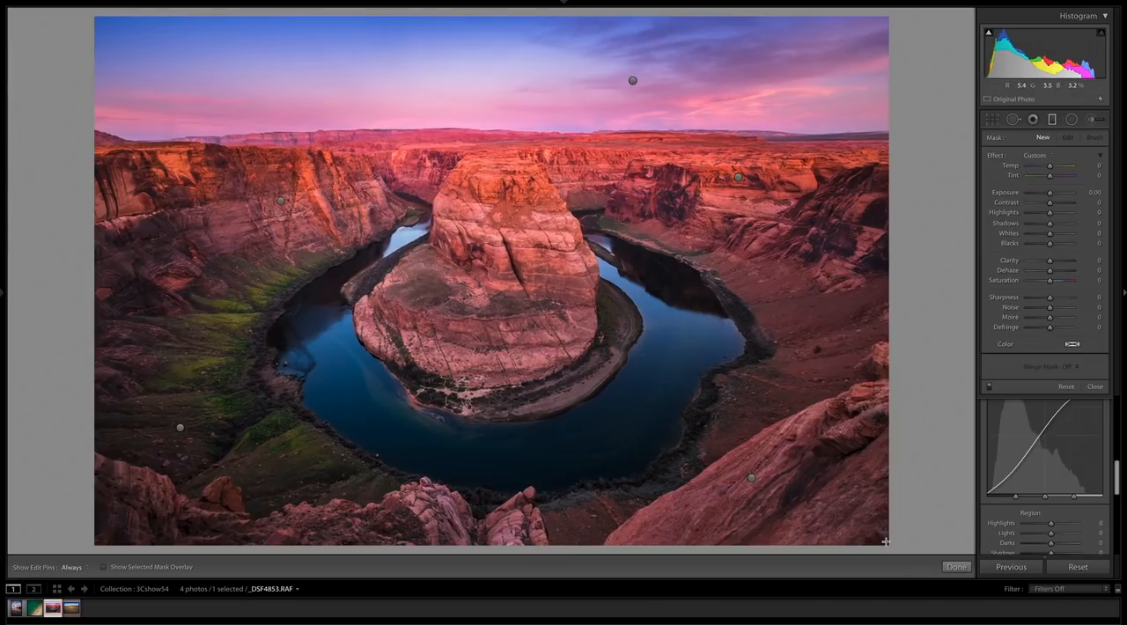
drag(886, 541, 903, 557)
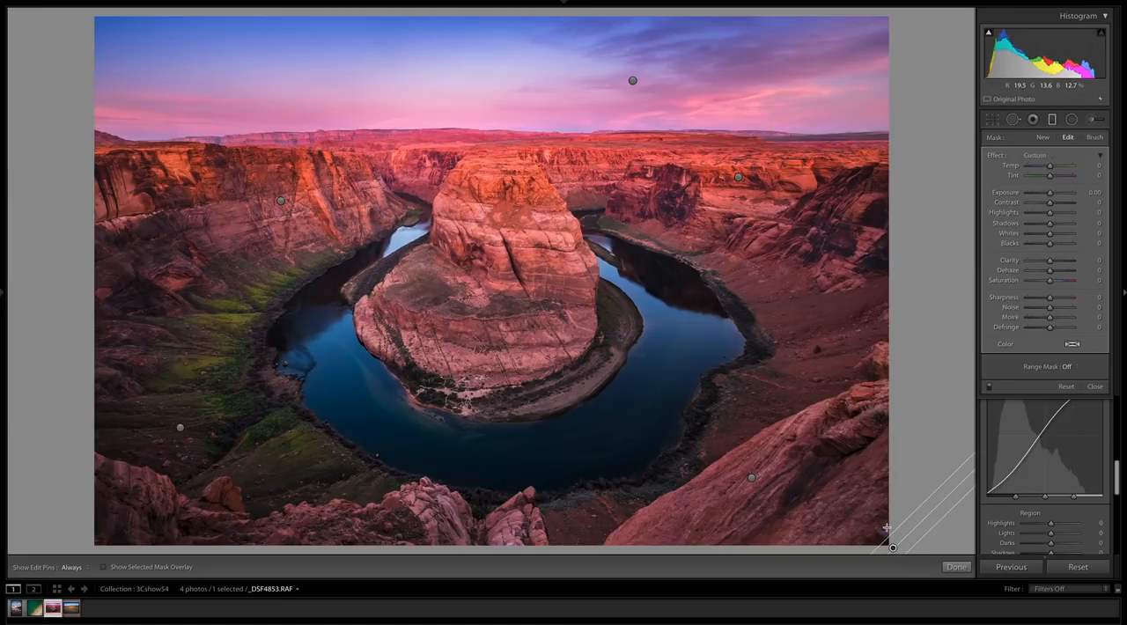
key(o)
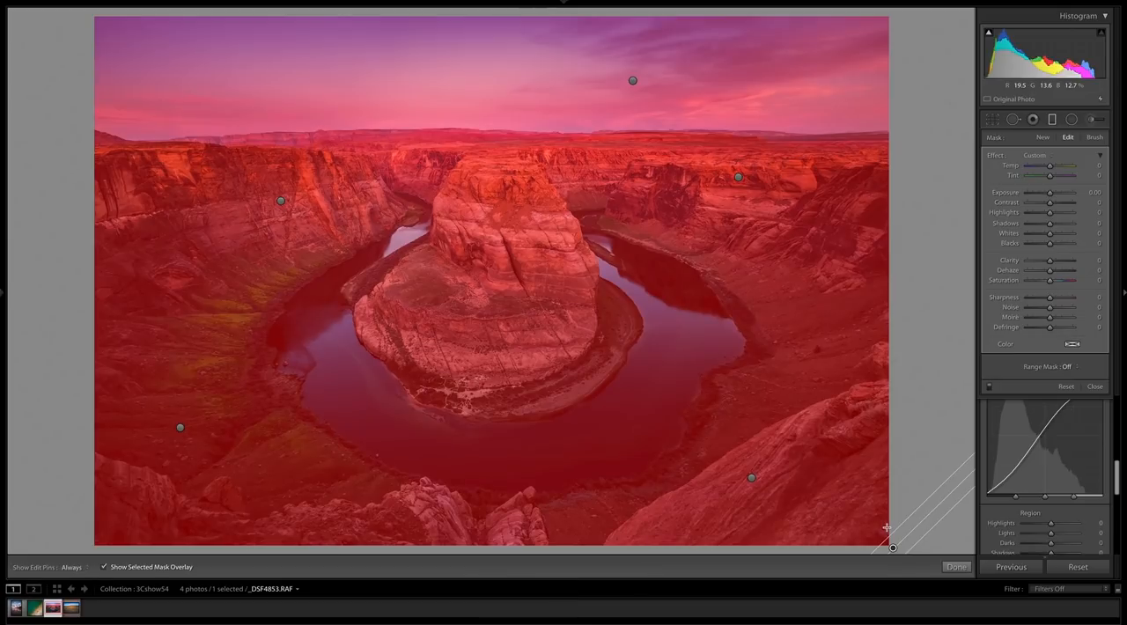
key(o)
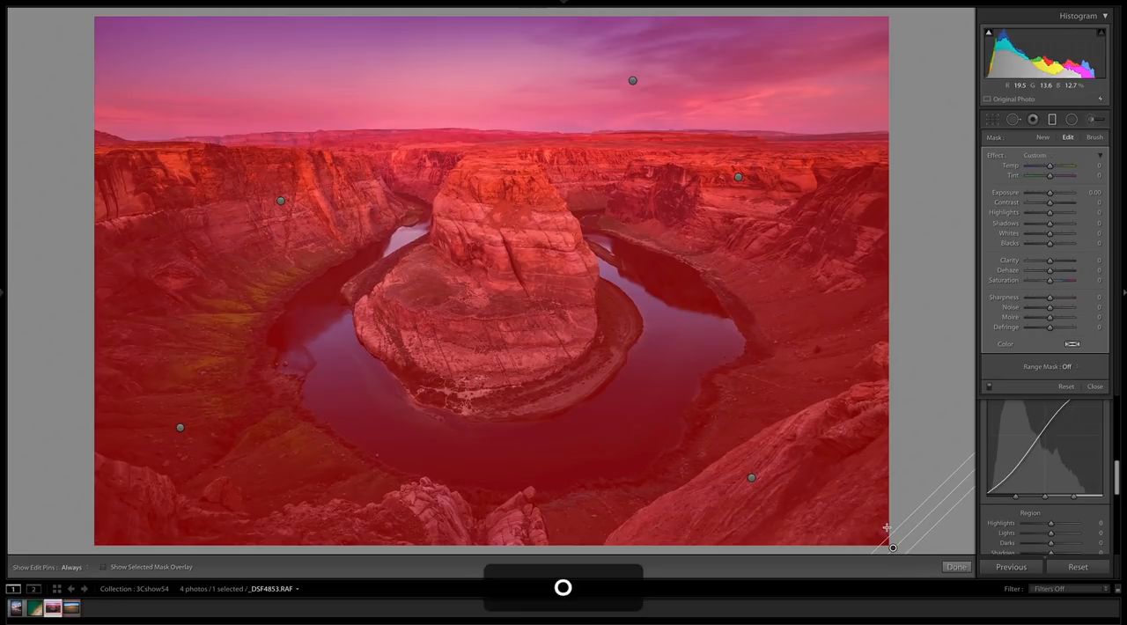
click(1095, 385)
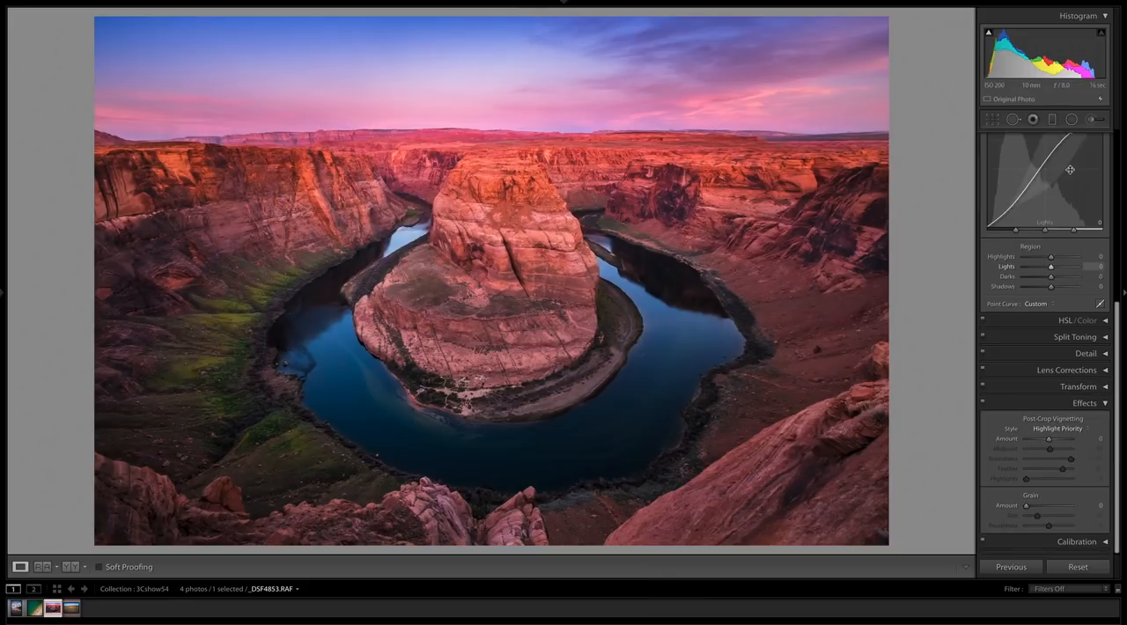
- Set the canyon photo's Basic Shadows adjustment to +100
scroll(1070, 181, down, 1)
drag(1067, 283, 1114, 283)
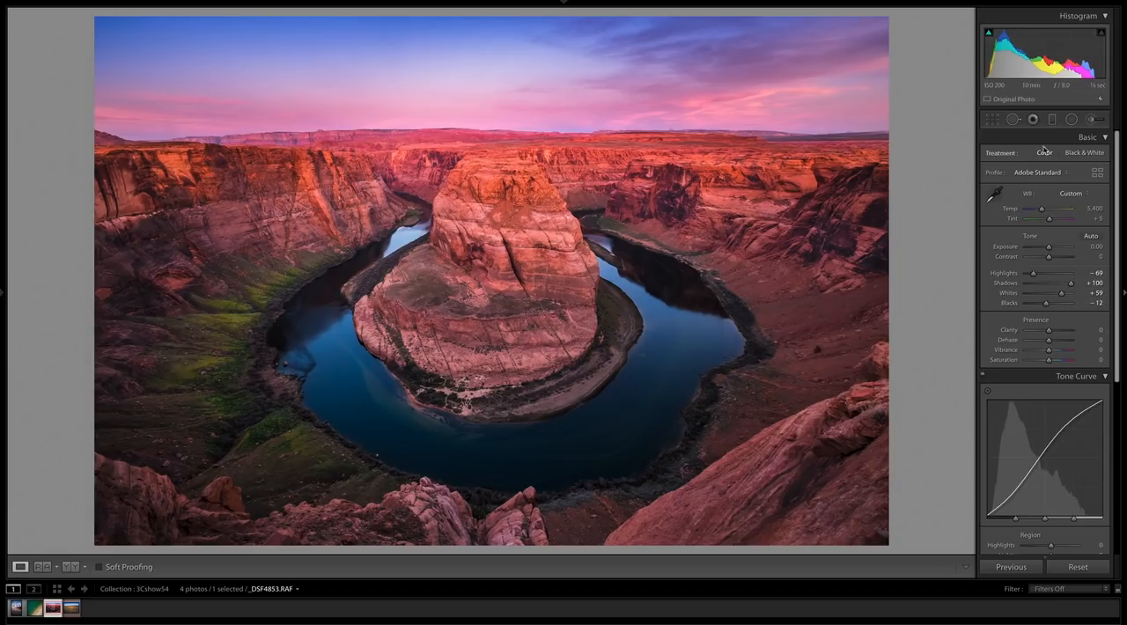
- Select the whole-photo graduated filter outside the lower-right corner, check its mask overlay, and set Shadows to 100 and Exposure to −0.13
click(1053, 120)
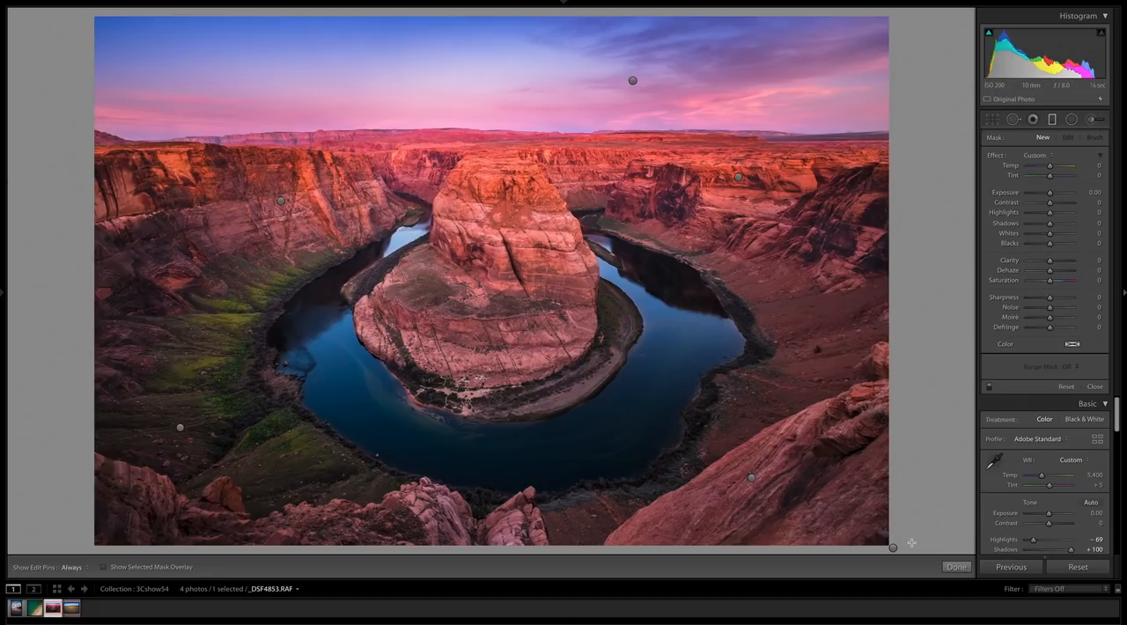
drag(892, 546, 920, 540)
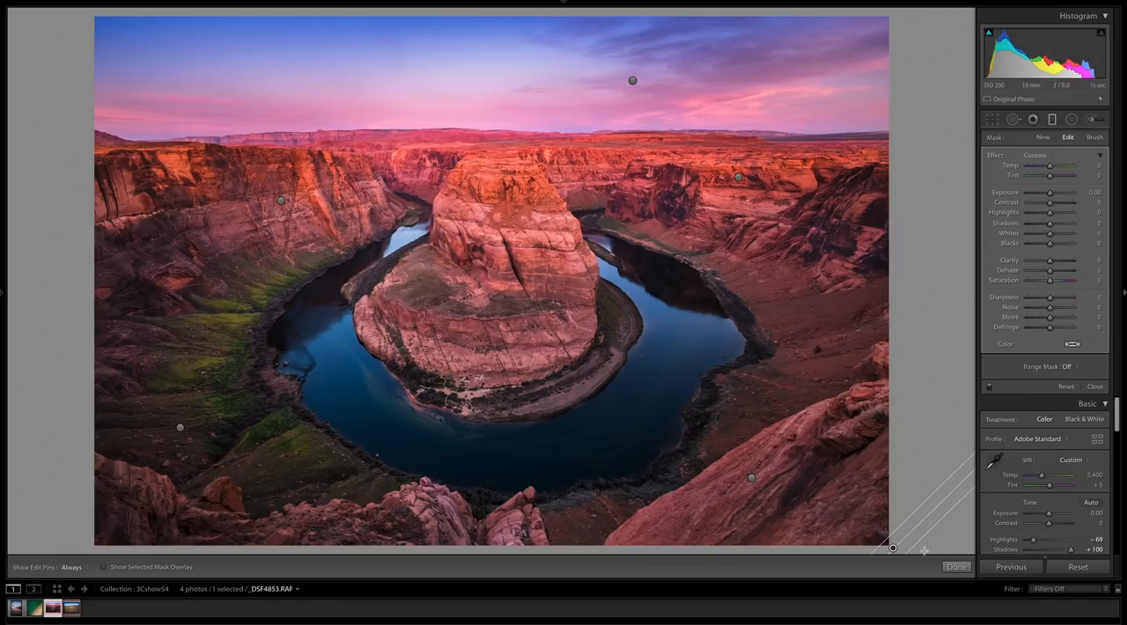
key(o)
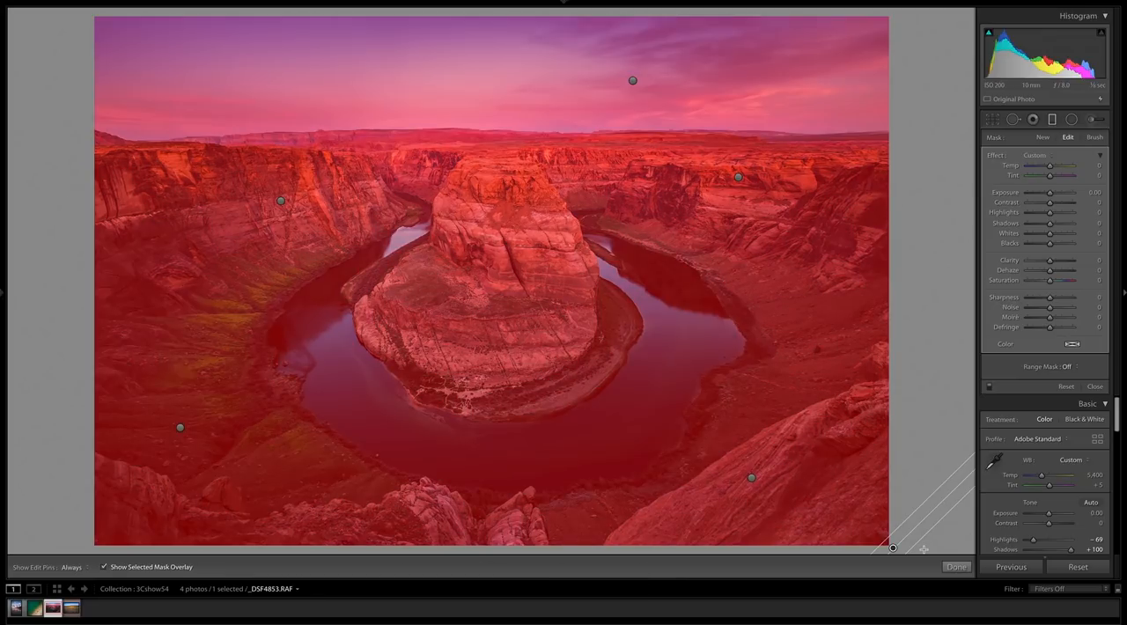
key(o)
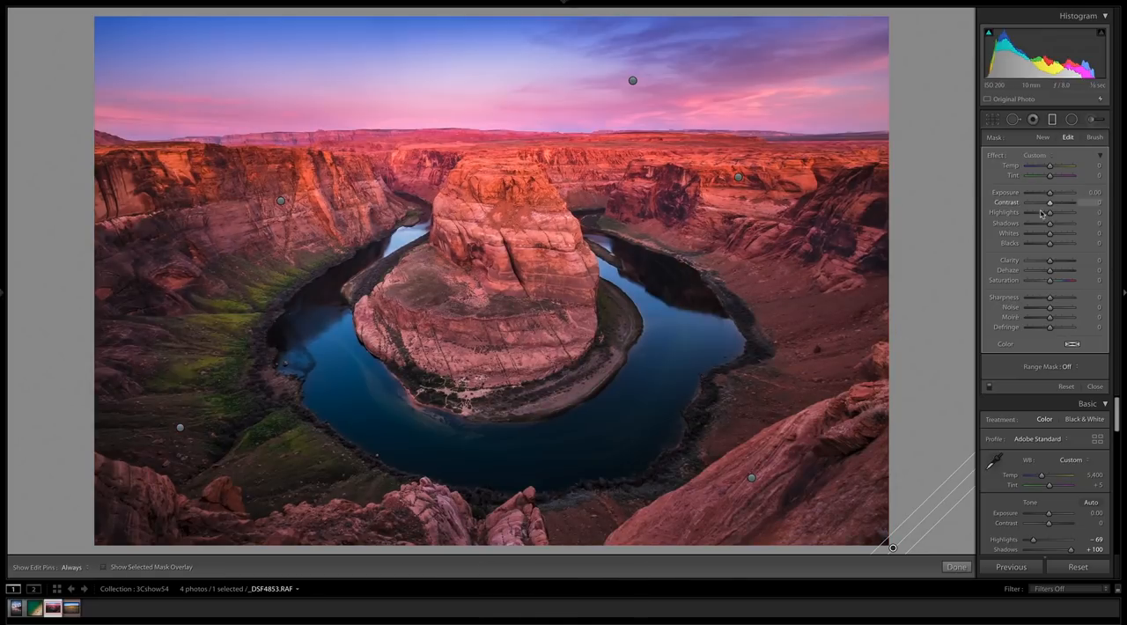
drag(1050, 222, 1049, 194)
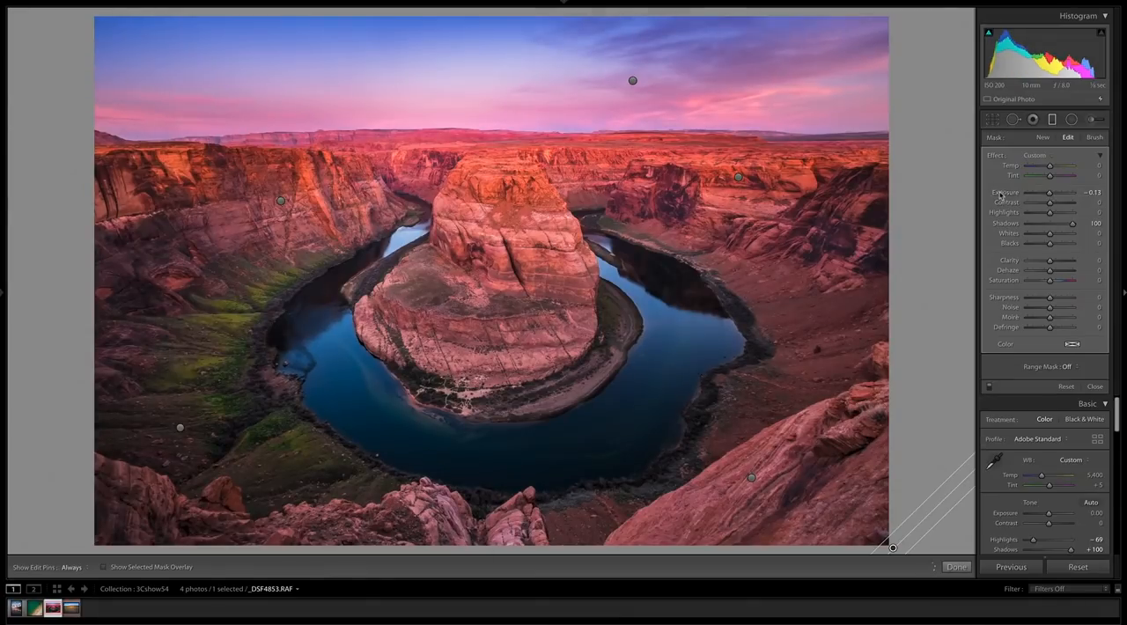
click(1095, 386)
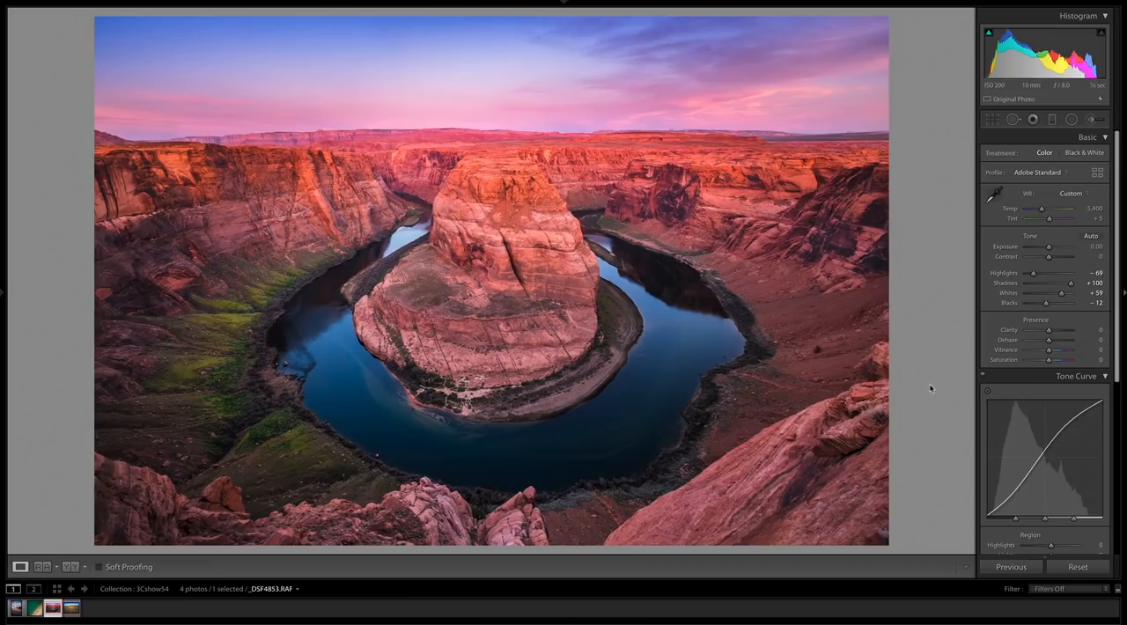
- Return to the library grid view of the collection and enlarge the thumbnails
key(g)
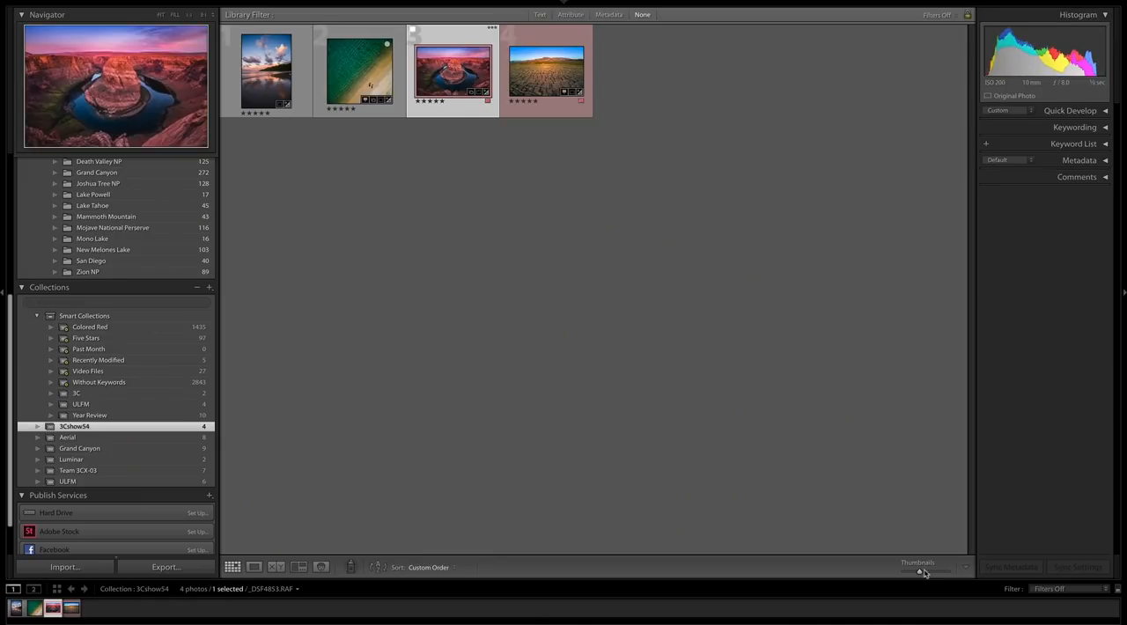
drag(923, 573, 936, 573)
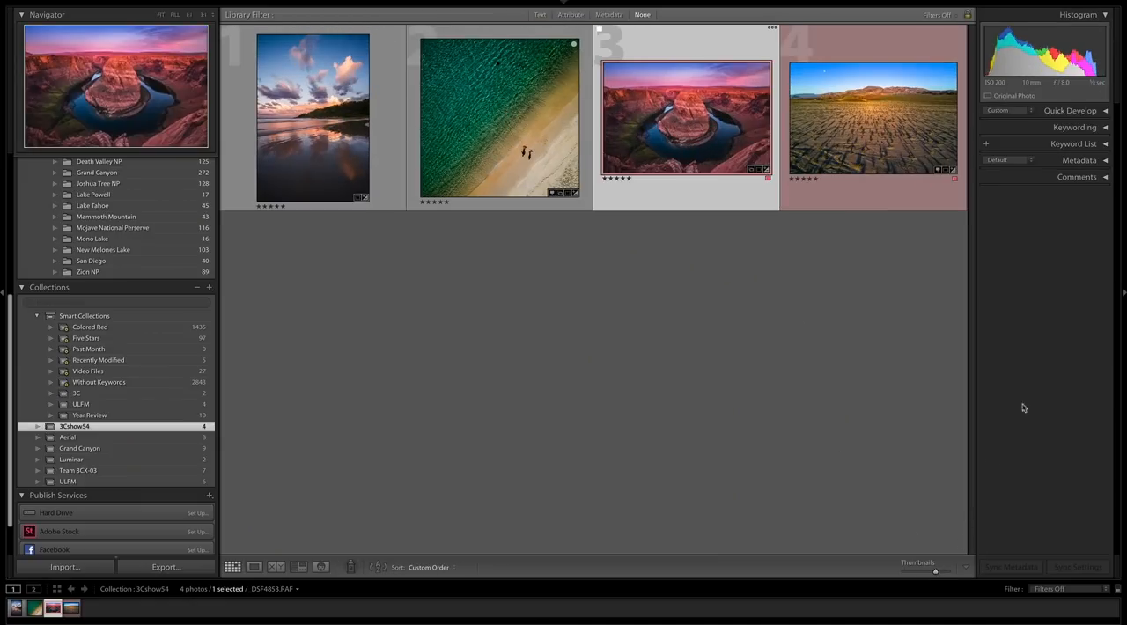